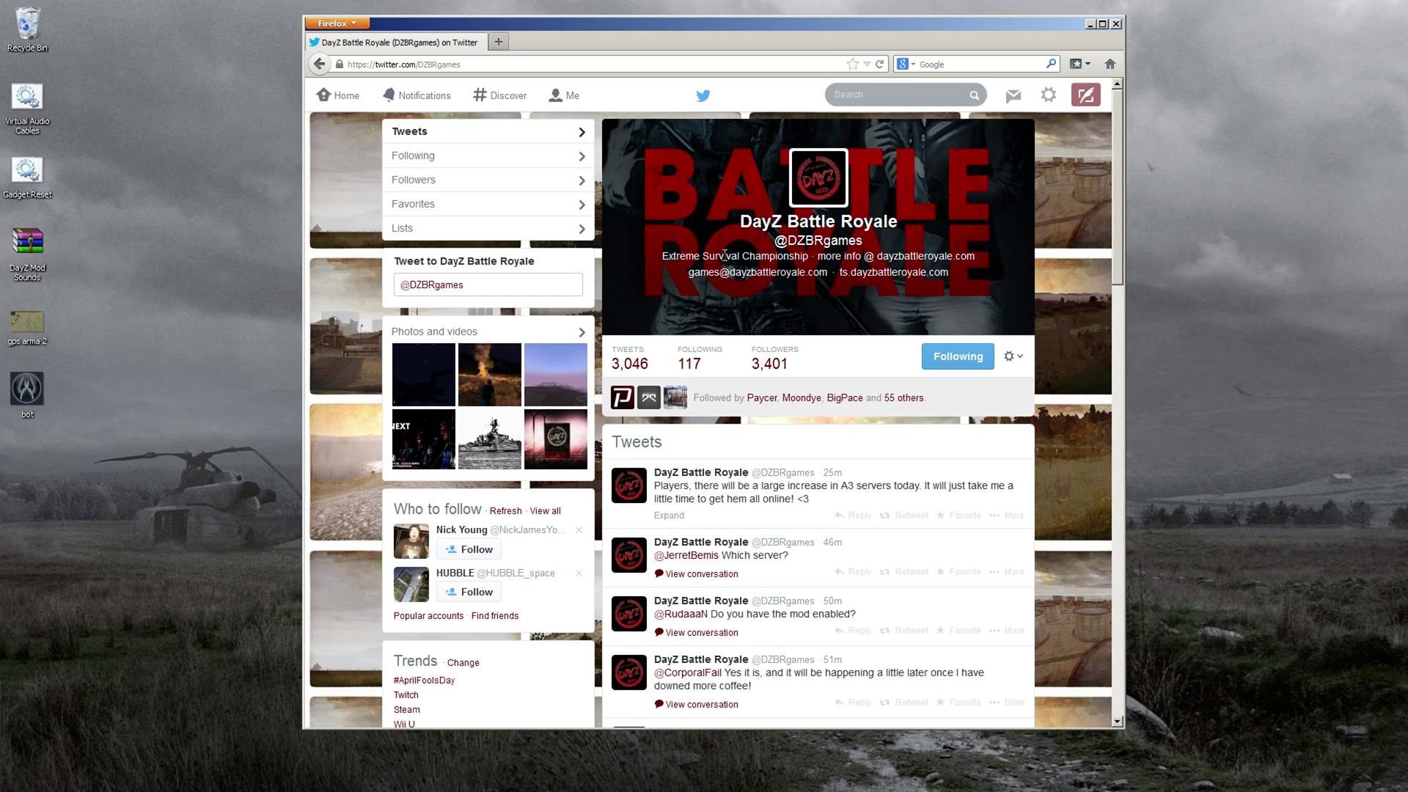
# Step: Find the Google Drive link in the DayZ Battle Royale Twitter feed and open the mod's file page
pyautogui.scroll(-7, 829, 360)
pyautogui.scroll(-6, 829, 360)
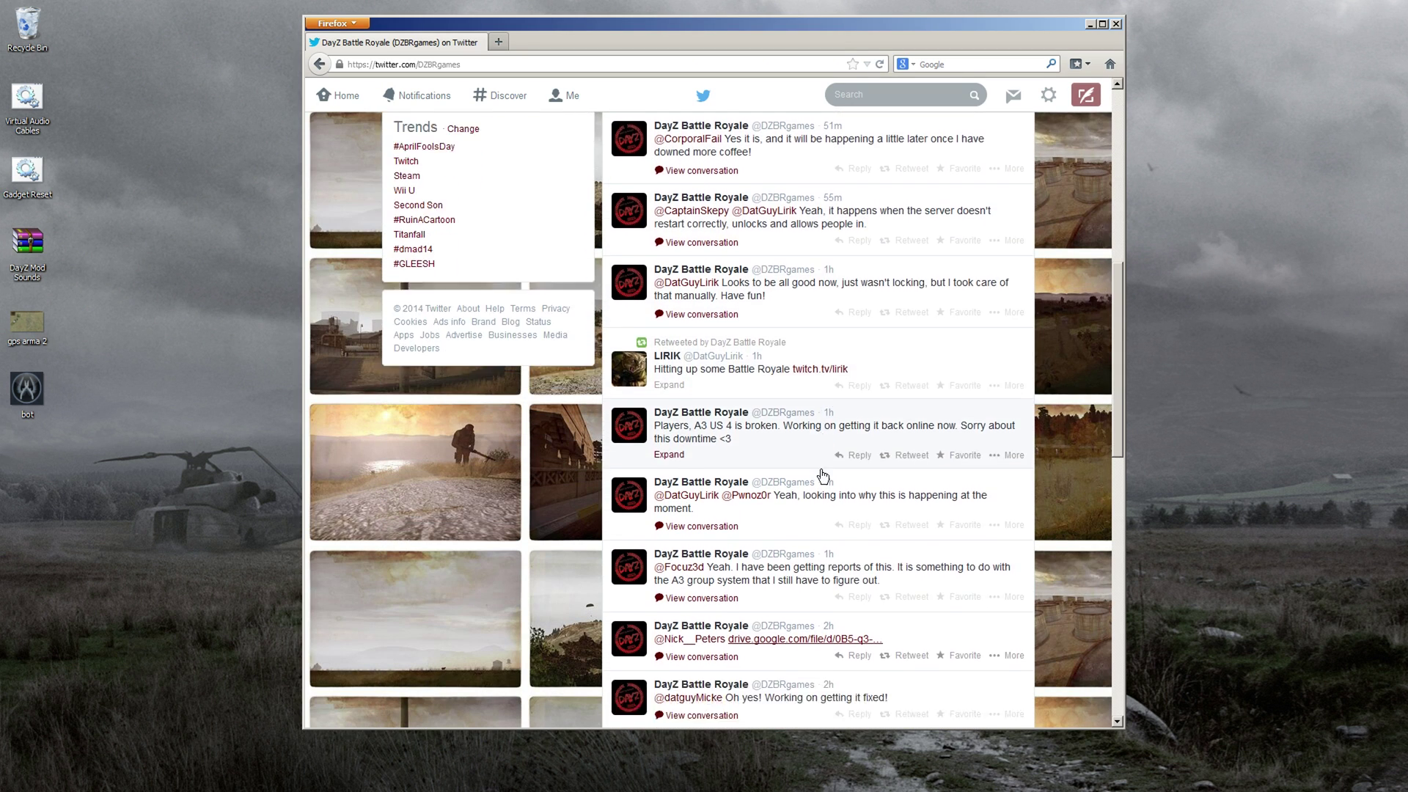
pyautogui.click(771, 423)
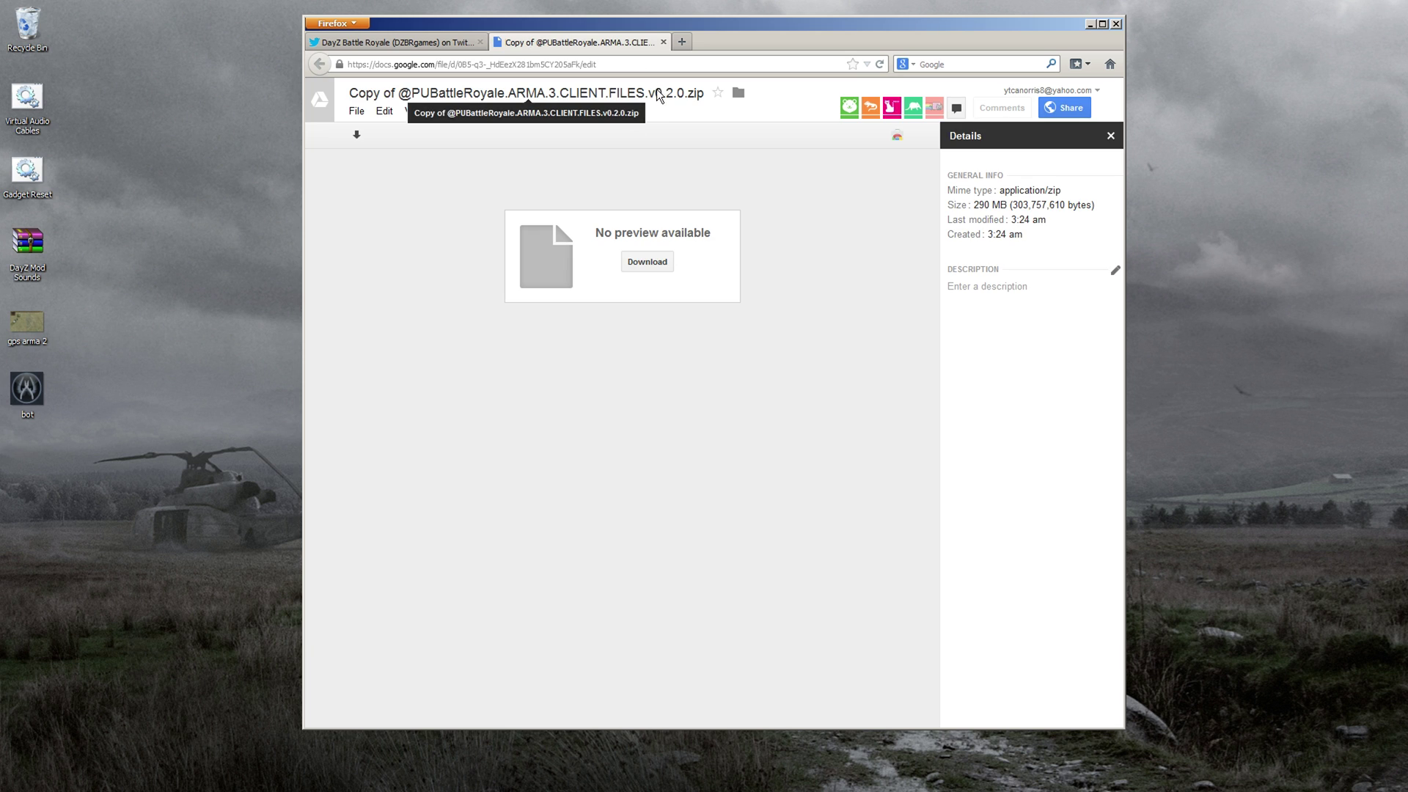
pyautogui.moveTo(657, 94); pyautogui.dragTo(684, 94)
pyautogui.click(723, 187)
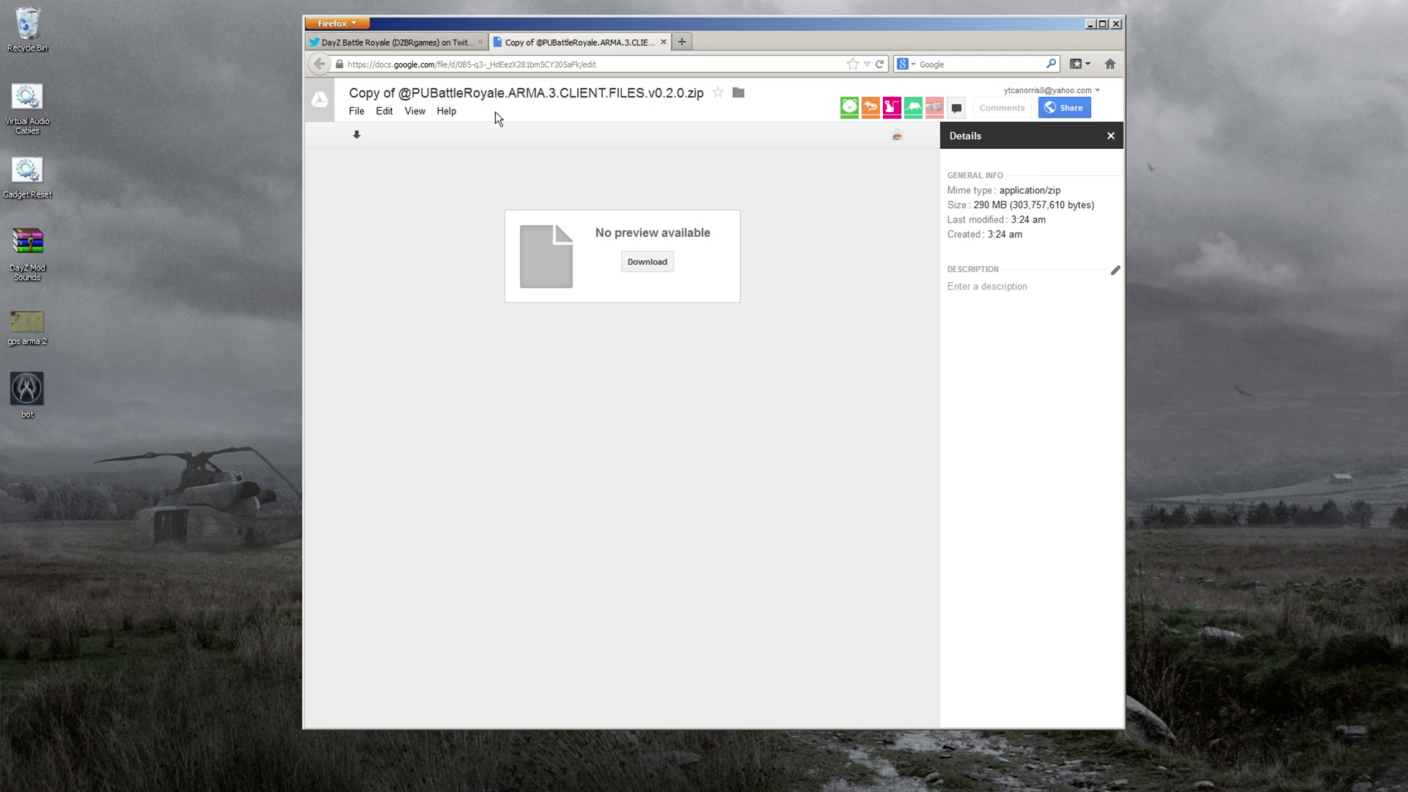
pyautogui.click(513, 64)
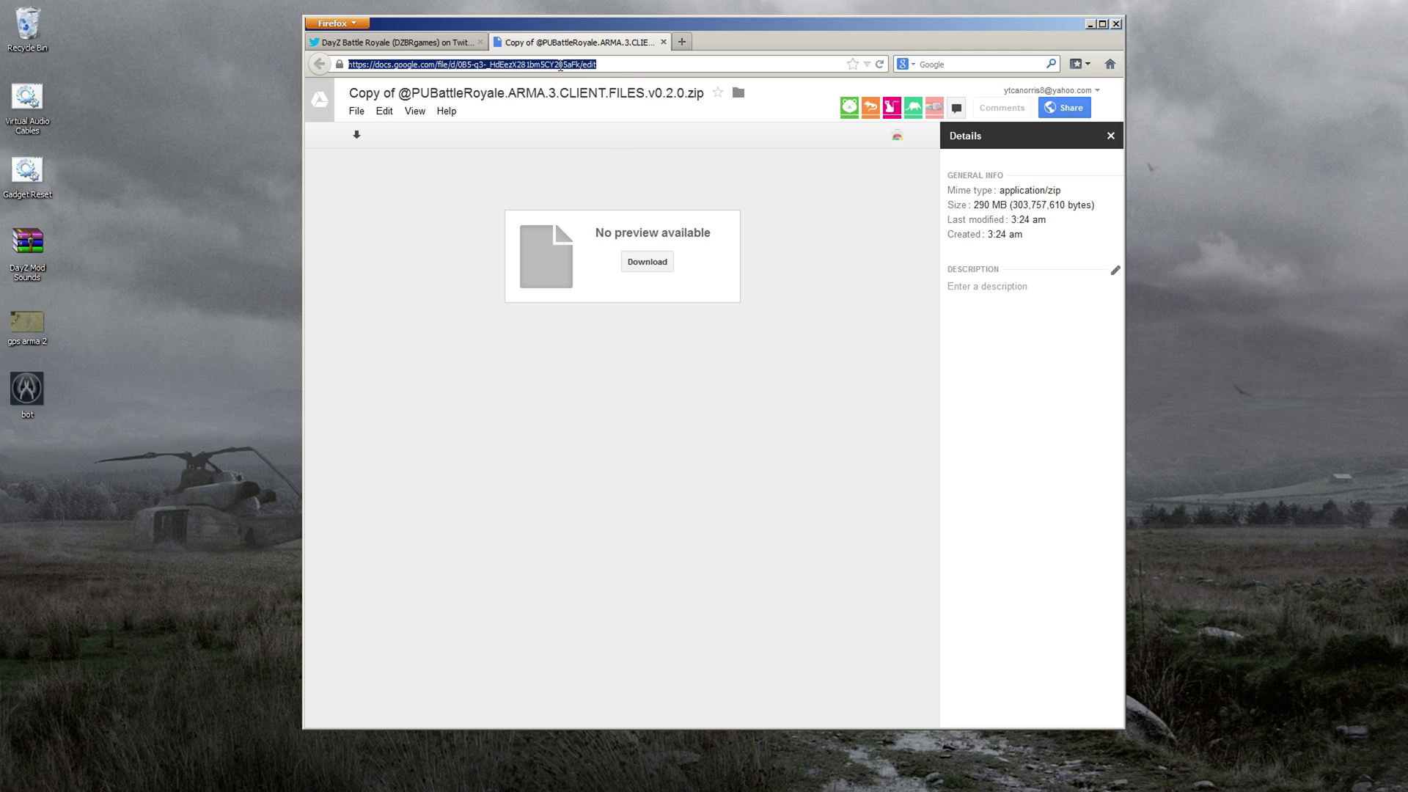
pyautogui.click(618, 176)
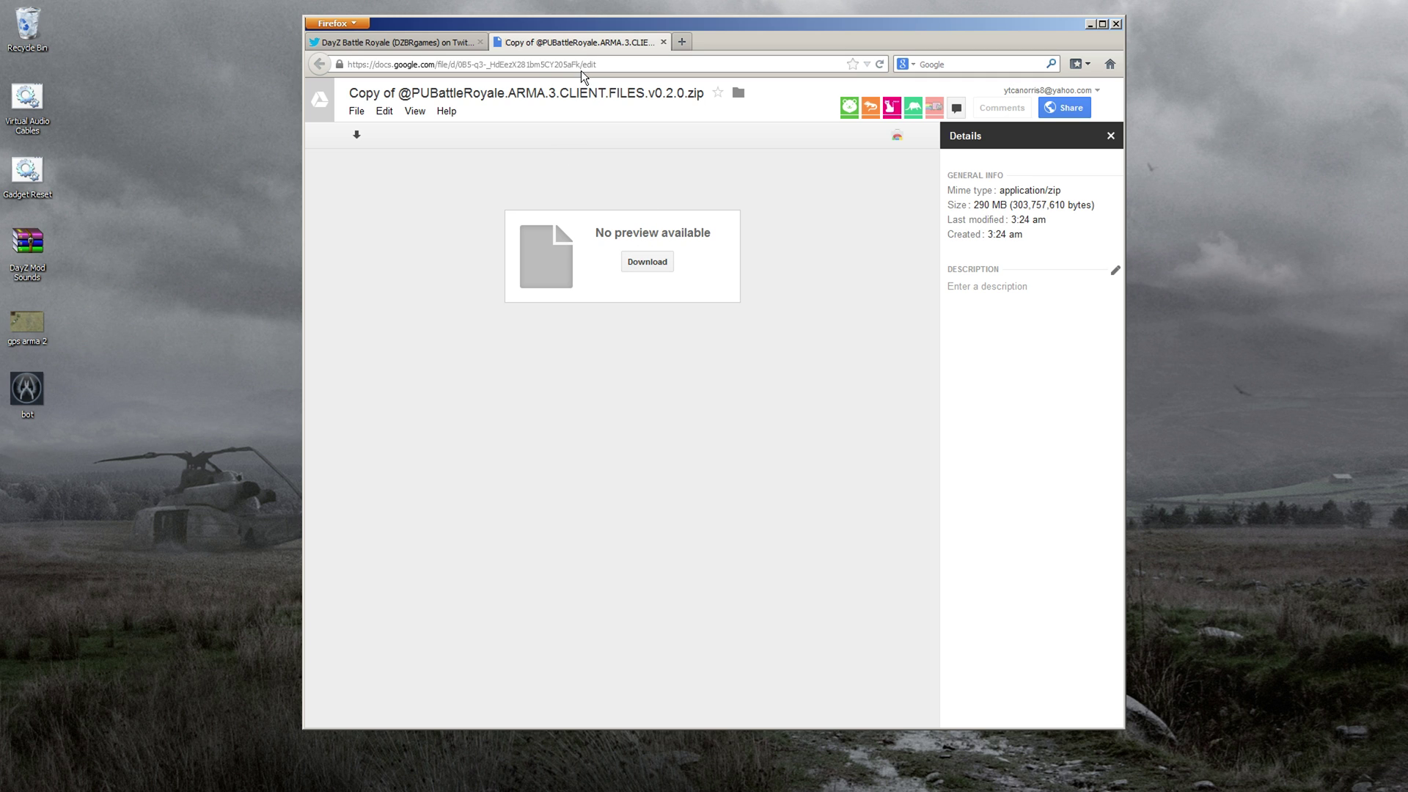
pyautogui.click(526, 65)
pyautogui.click(594, 193)
pyautogui.click(658, 262)
pyautogui.click(631, 222)
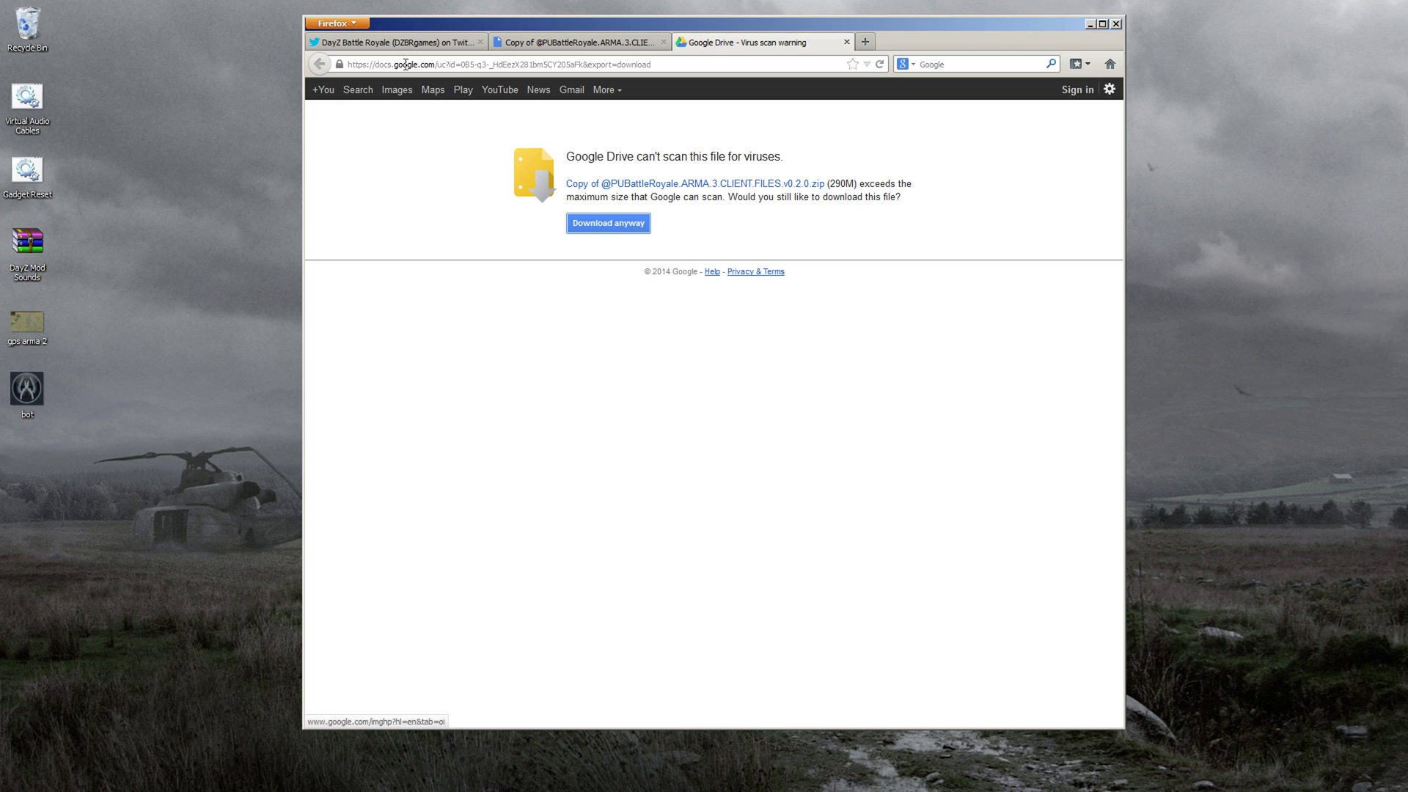
pyautogui.click(980, 409)
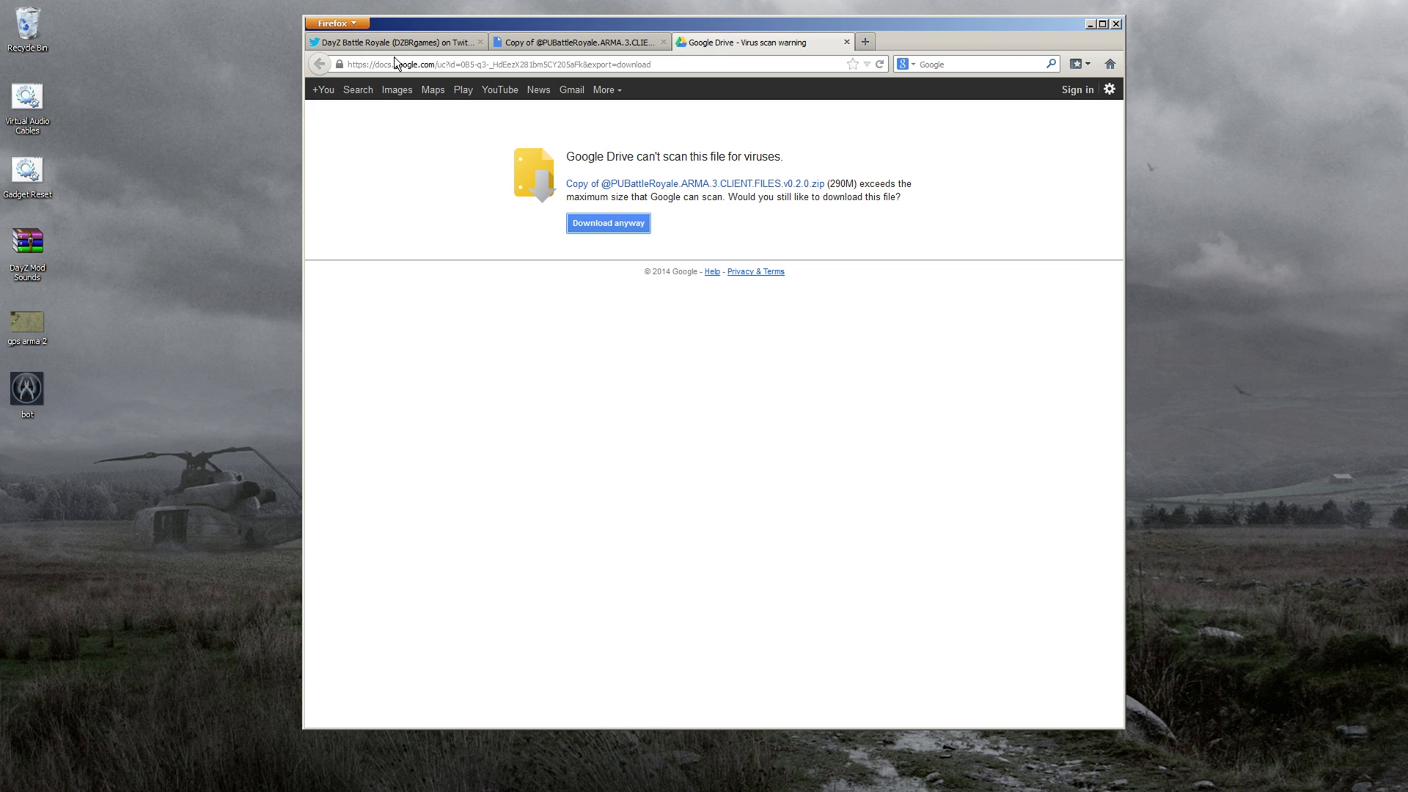
pyautogui.click(357, 23)
pyautogui.click(707, 95)
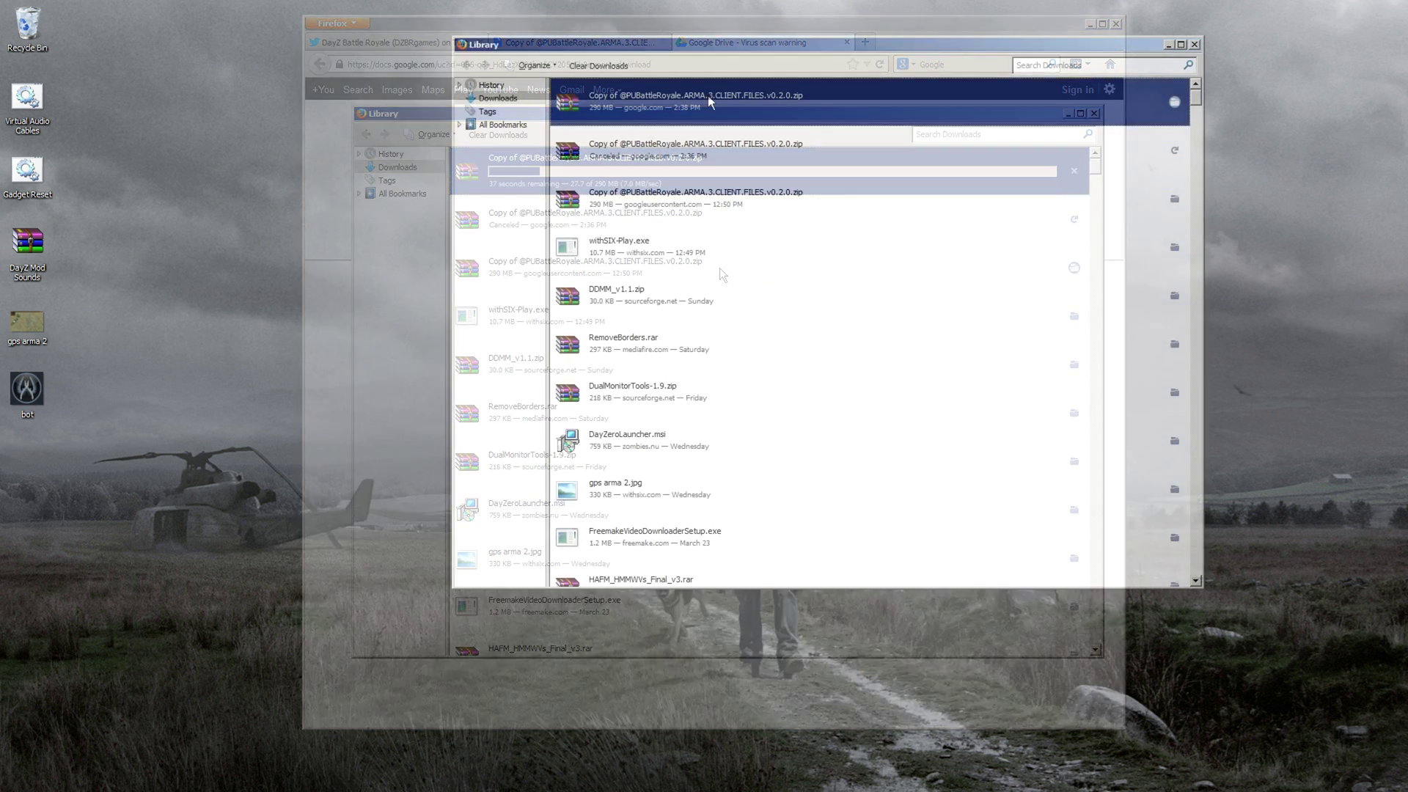
pyautogui.moveTo(711, 98); pyautogui.dragTo(117, 522)
pyautogui.click(1168, 45)
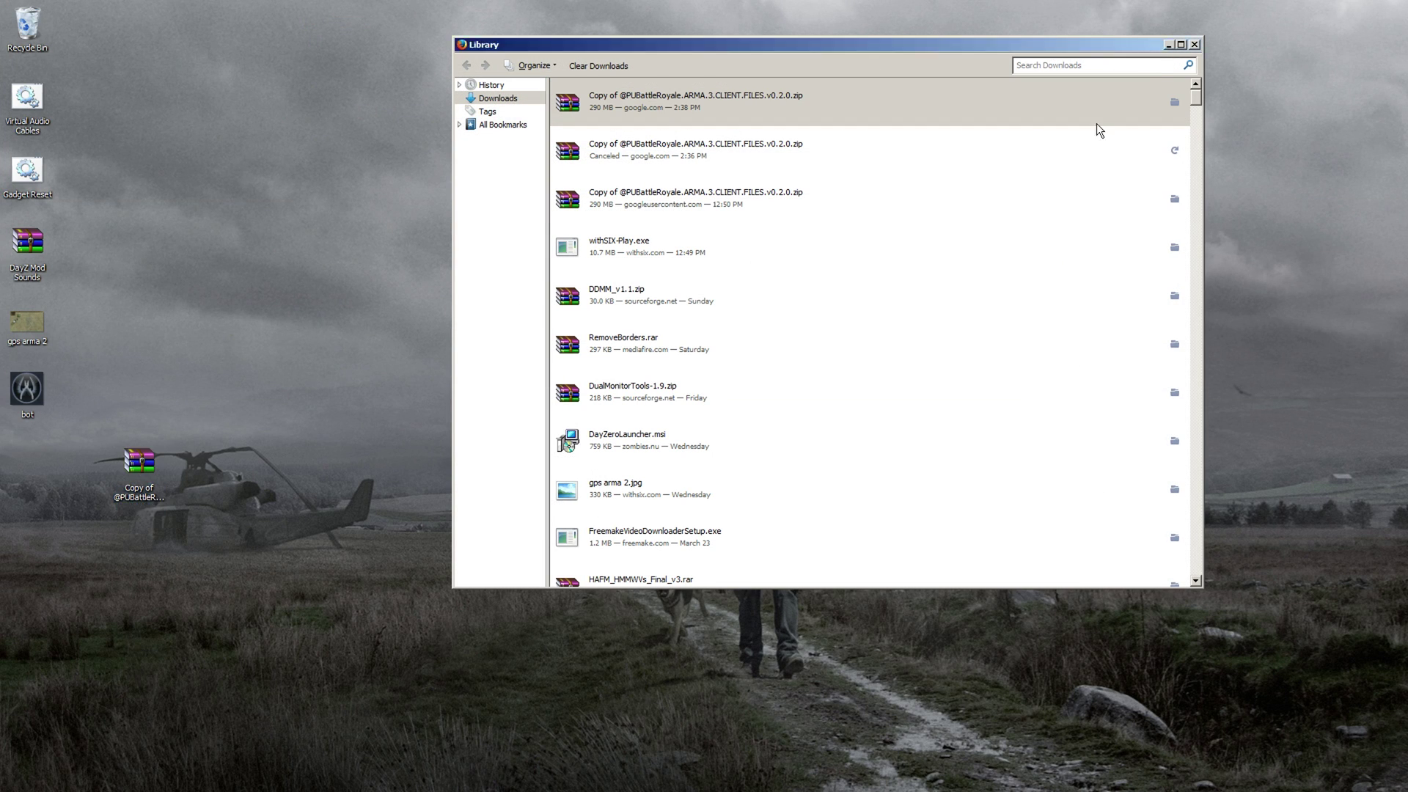
pyautogui.rightClick(141, 459)
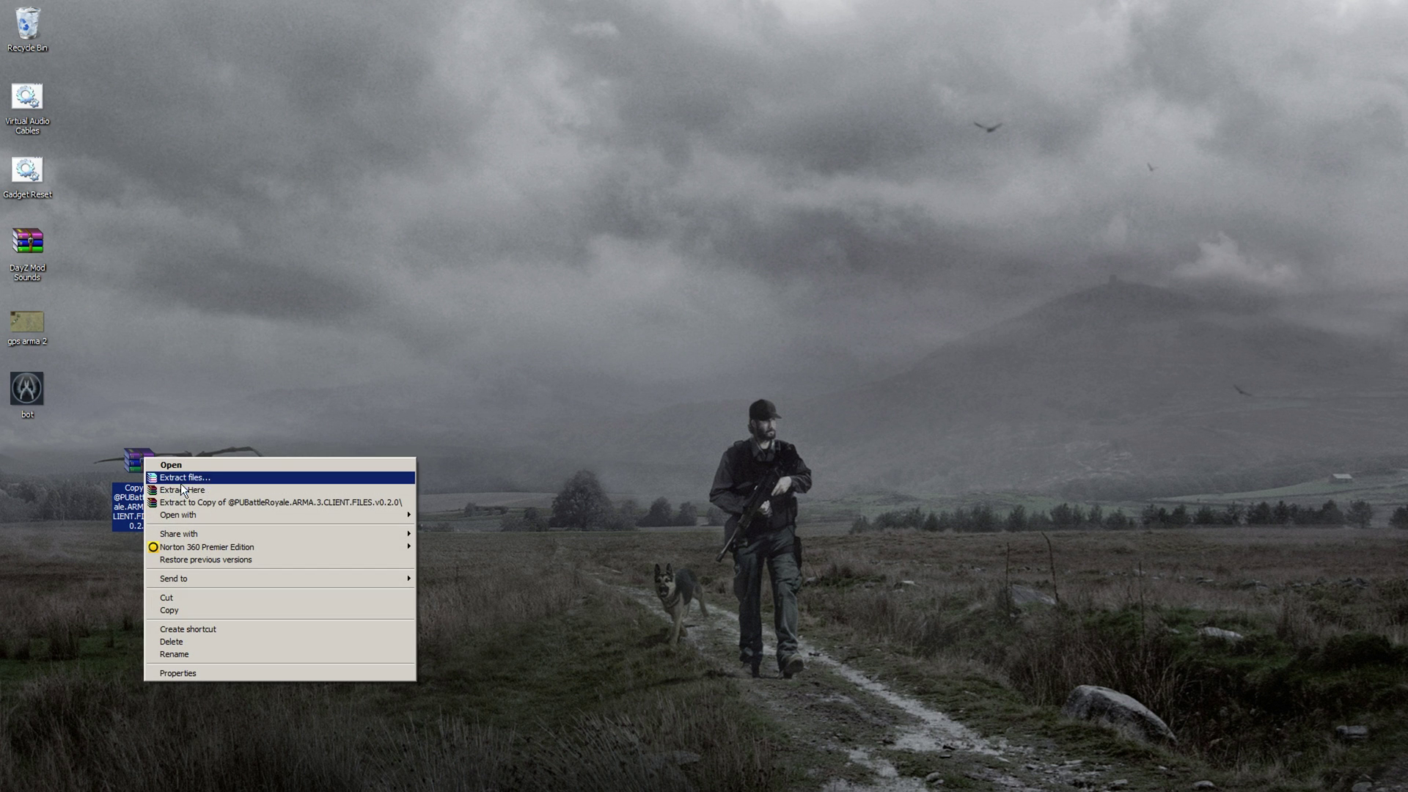
pyautogui.click(207, 489)
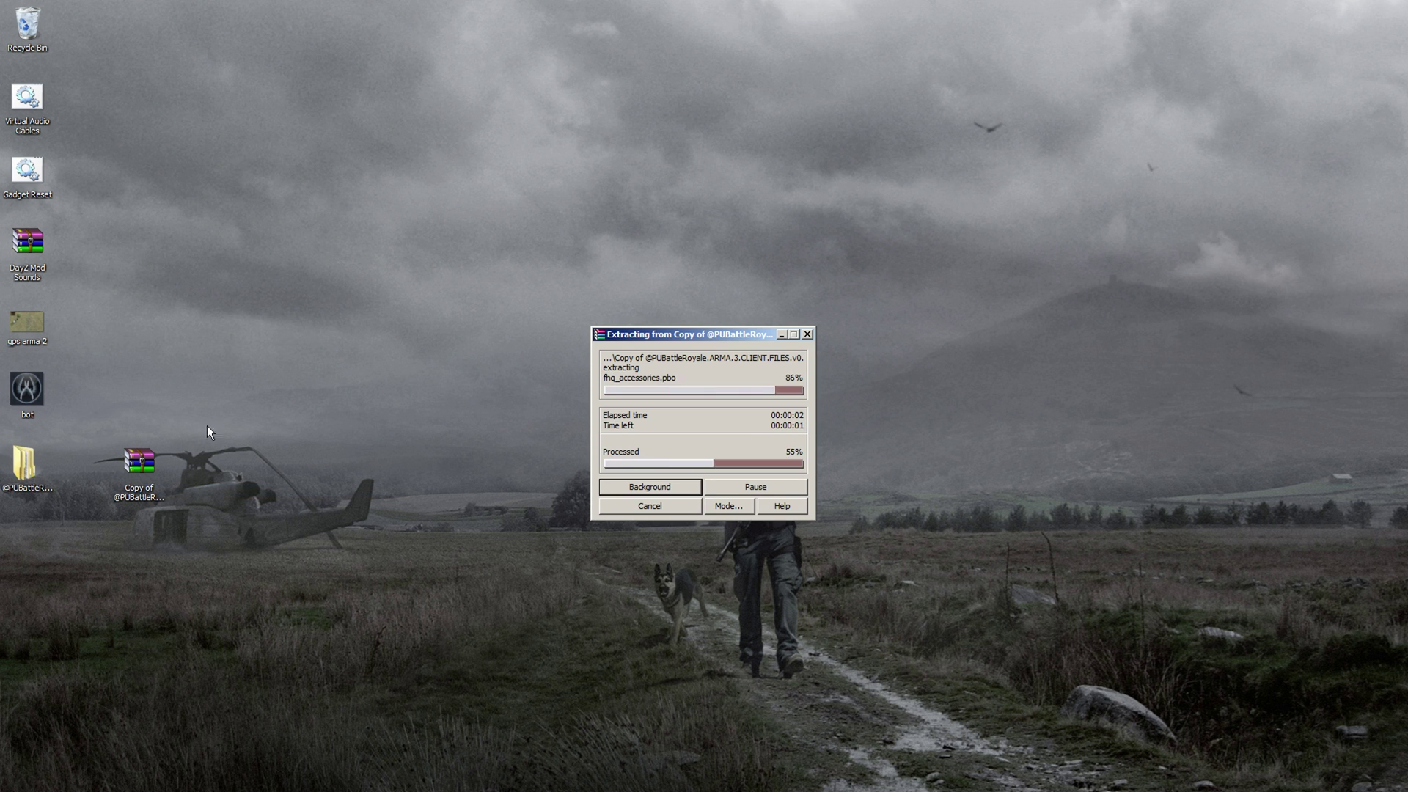
pyautogui.click(32, 468)
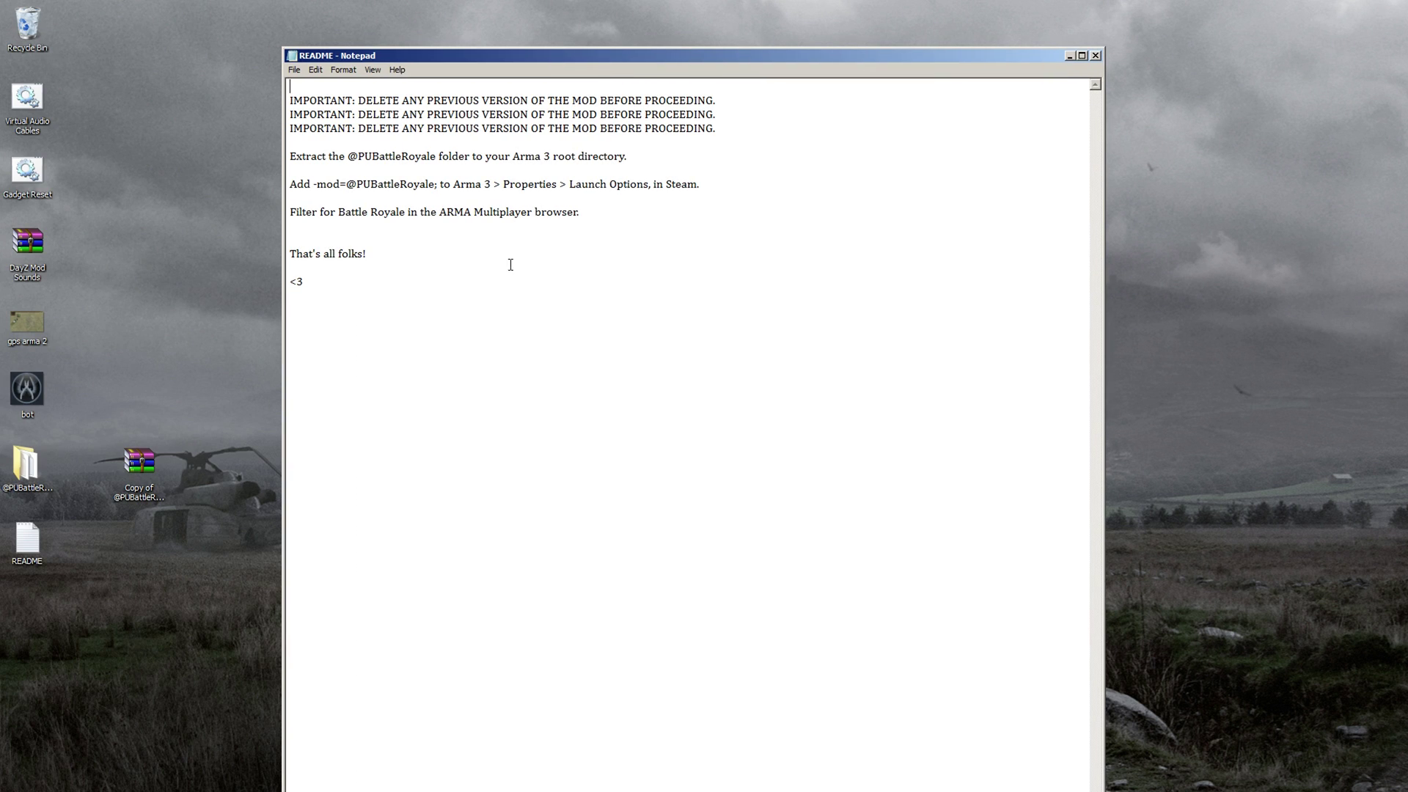
# Step: Read the README's instructions on deleting previous mod versions and adding the Steam launch option, and close the file
pyautogui.moveTo(726, 132); pyautogui.dragTo(322, 100)
pyautogui.click(323, 99)
pyautogui.moveTo(347, 185); pyautogui.dragTo(606, 183)
pyautogui.click(605, 182)
pyautogui.moveTo(735, 190); pyautogui.dragTo(541, 185)
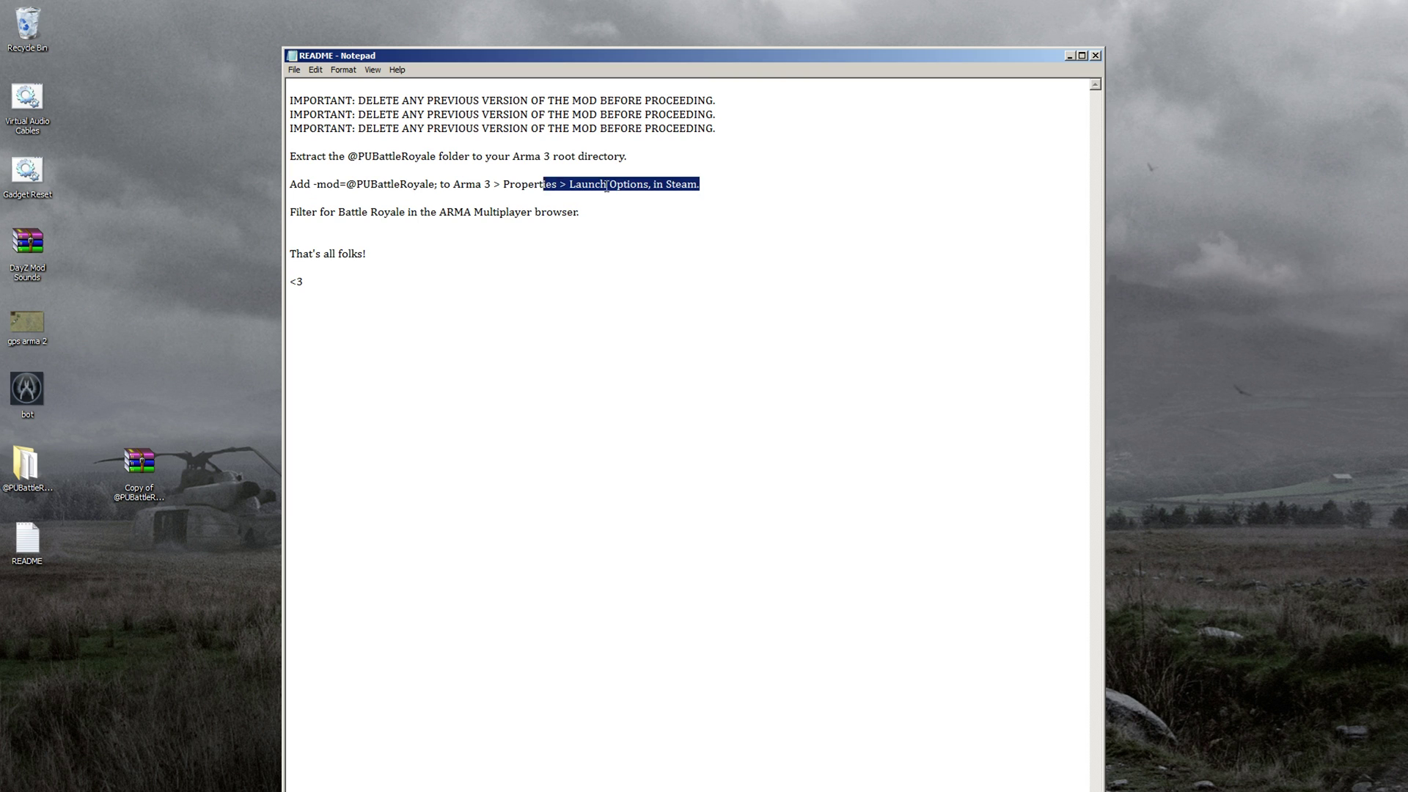
pyautogui.click(672, 184)
pyautogui.click(1095, 55)
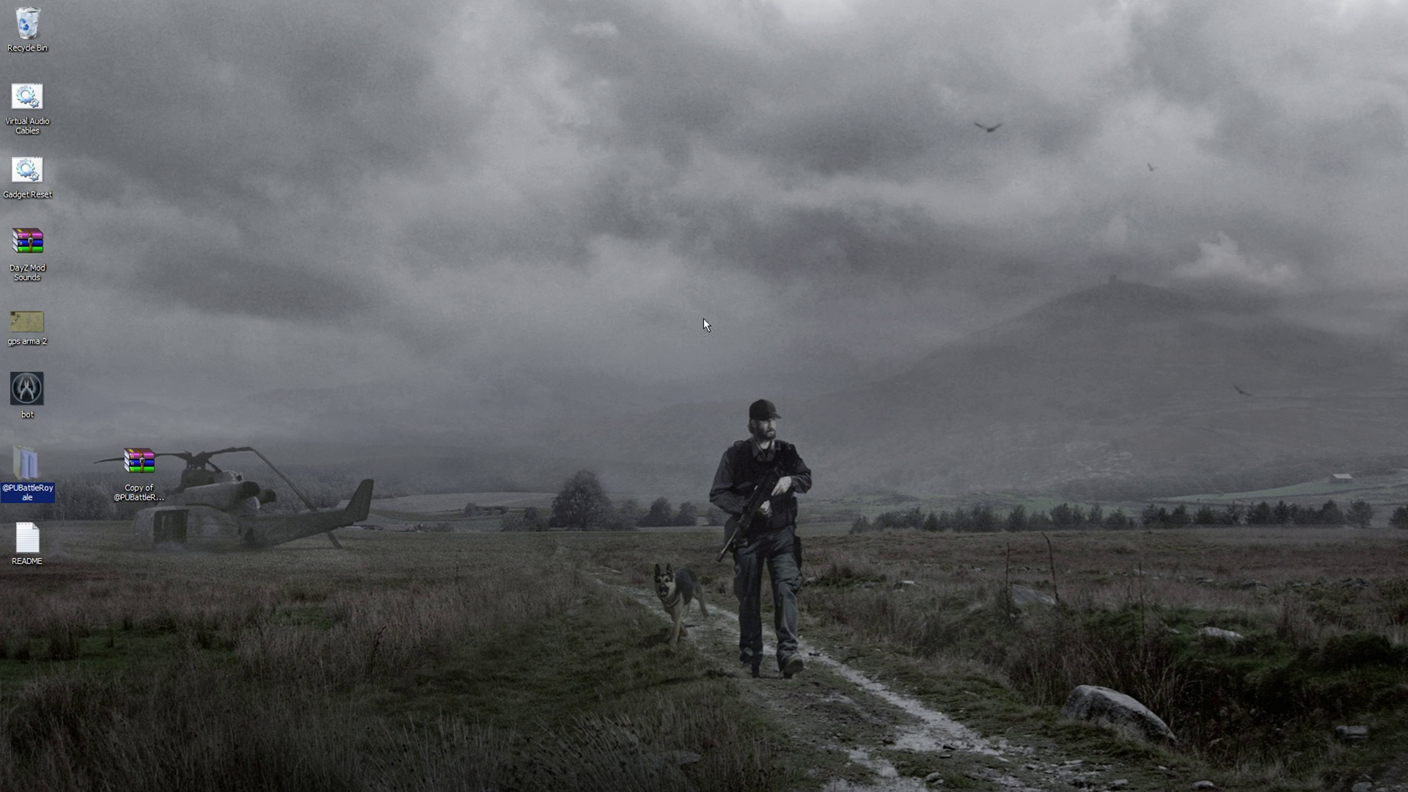
pyautogui.moveTo(704, 325); pyautogui.dragTo(752, 322)
pyautogui.rightClick(750, 320)
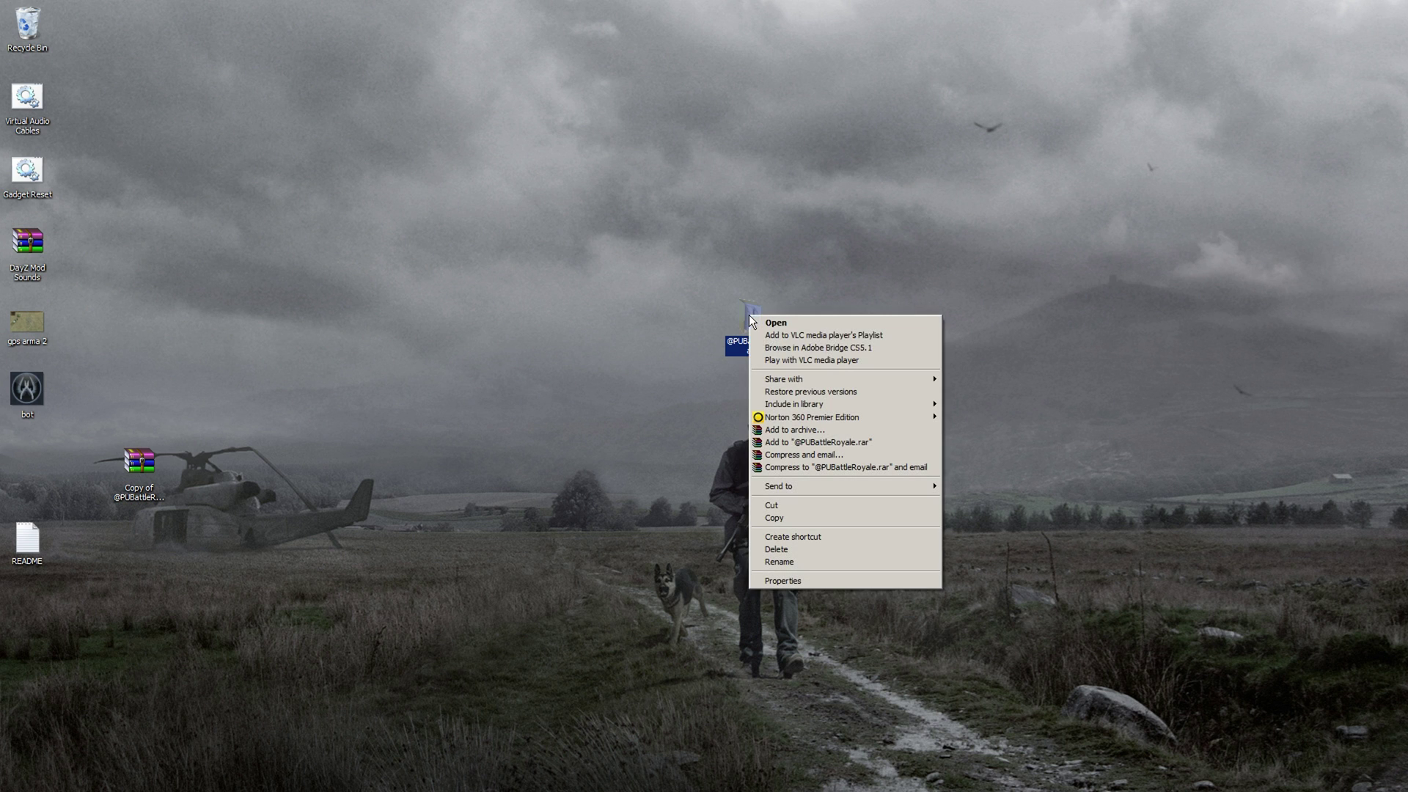
pyautogui.click(777, 517)
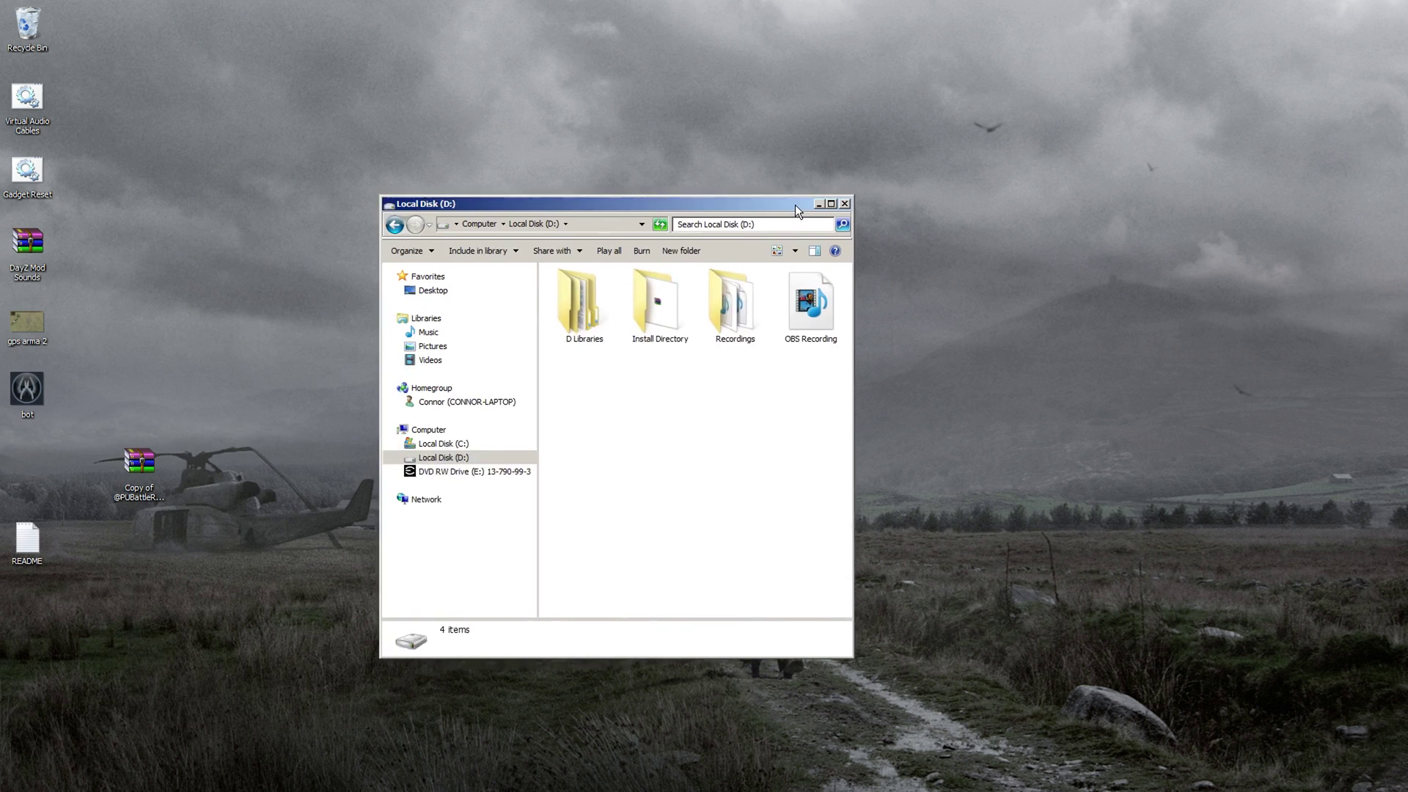
# Step: Check the C: drive's Program Files > SteamLibrary > SteamApps > common folder for the Arma 3 installation
pyautogui.moveTo(795, 204); pyautogui.dragTo(1124, 212)
pyautogui.click(541, 424)
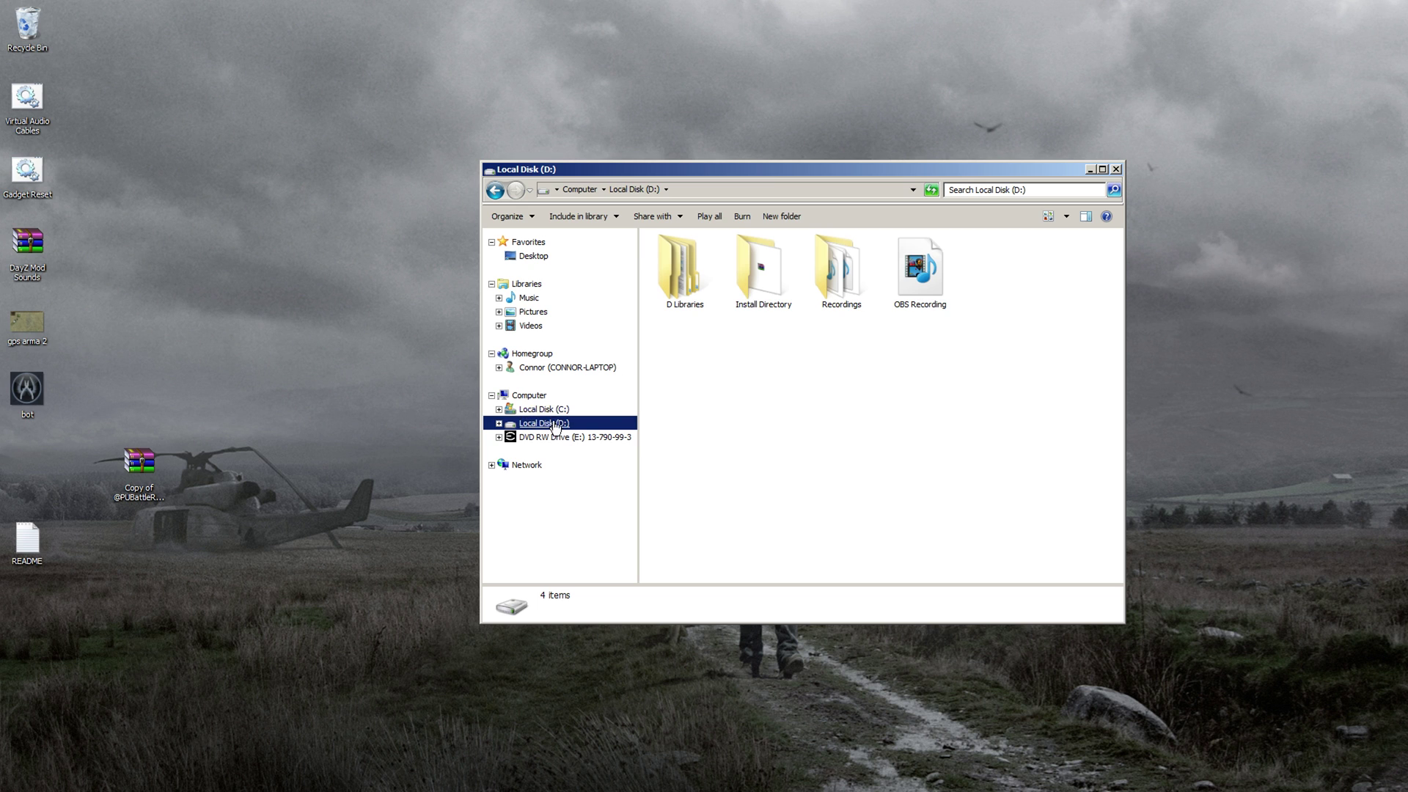
pyautogui.click(544, 409)
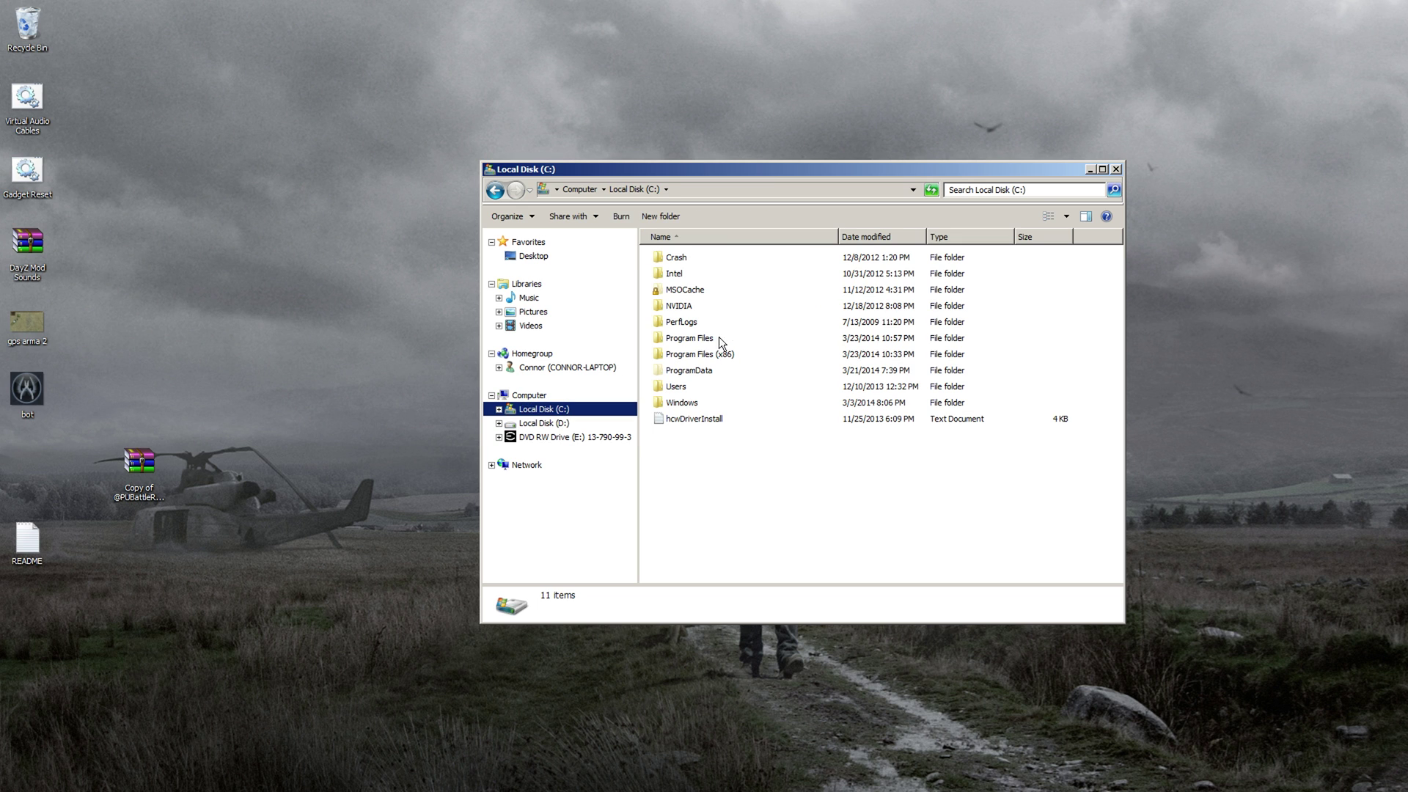
pyautogui.doubleClick(683, 337)
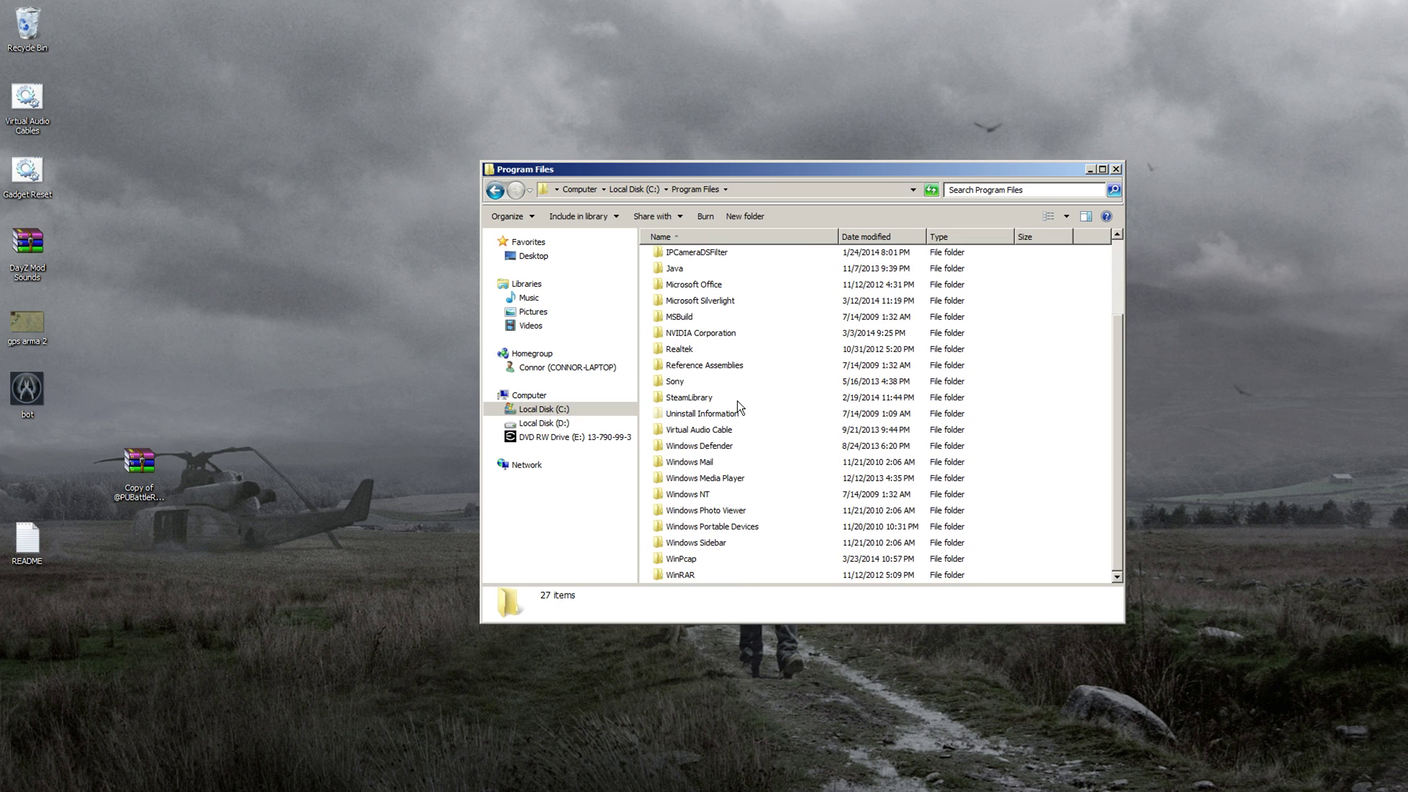
pyautogui.doubleClick(689, 398)
pyautogui.doubleClick(697, 253)
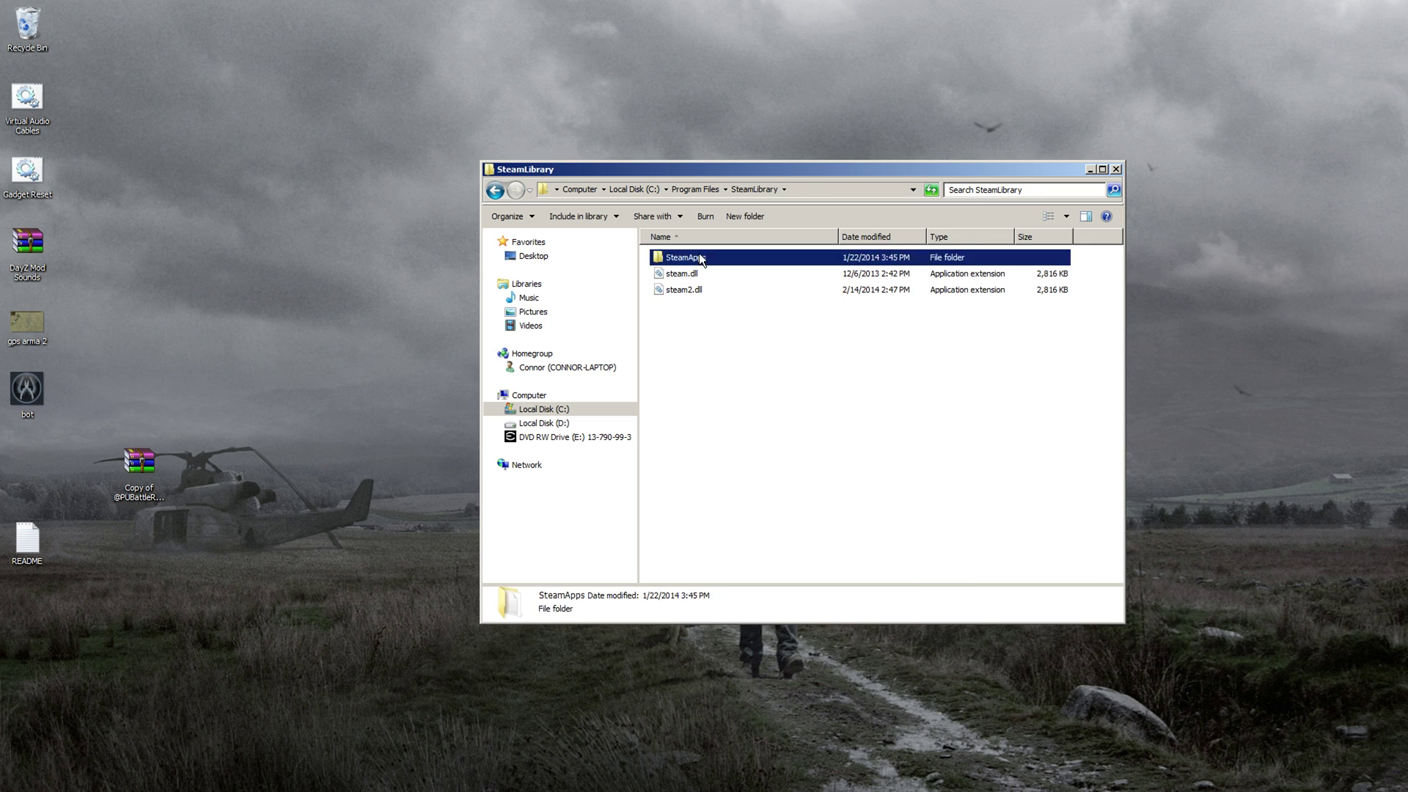
pyautogui.doubleClick(701, 256)
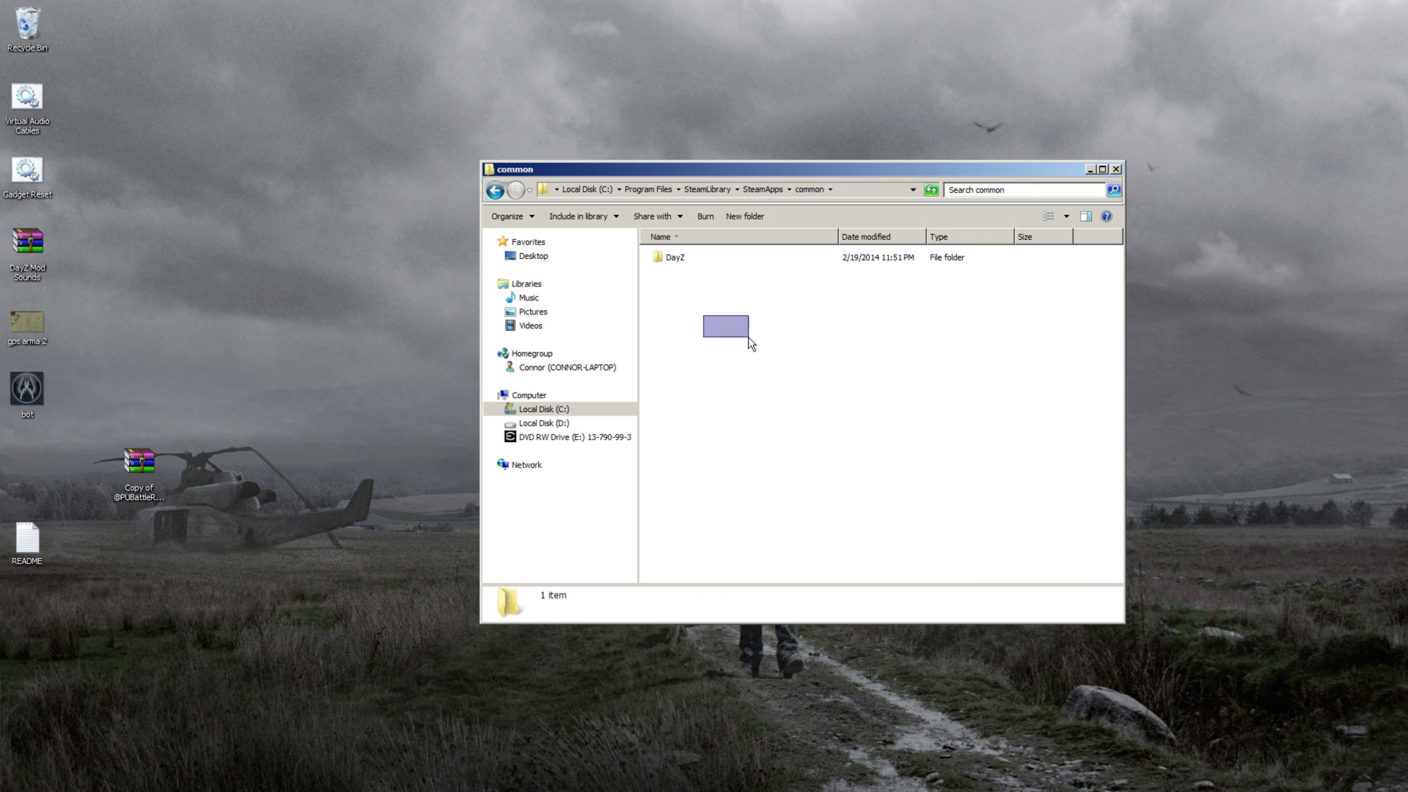
pyautogui.moveTo(796, 380); pyautogui.dragTo(794, 372)
# Step: Open the Arma 3 folder on the D: drive under Install Directory > SteamLibrary > SteamApps > common
pyautogui.click(546, 429)
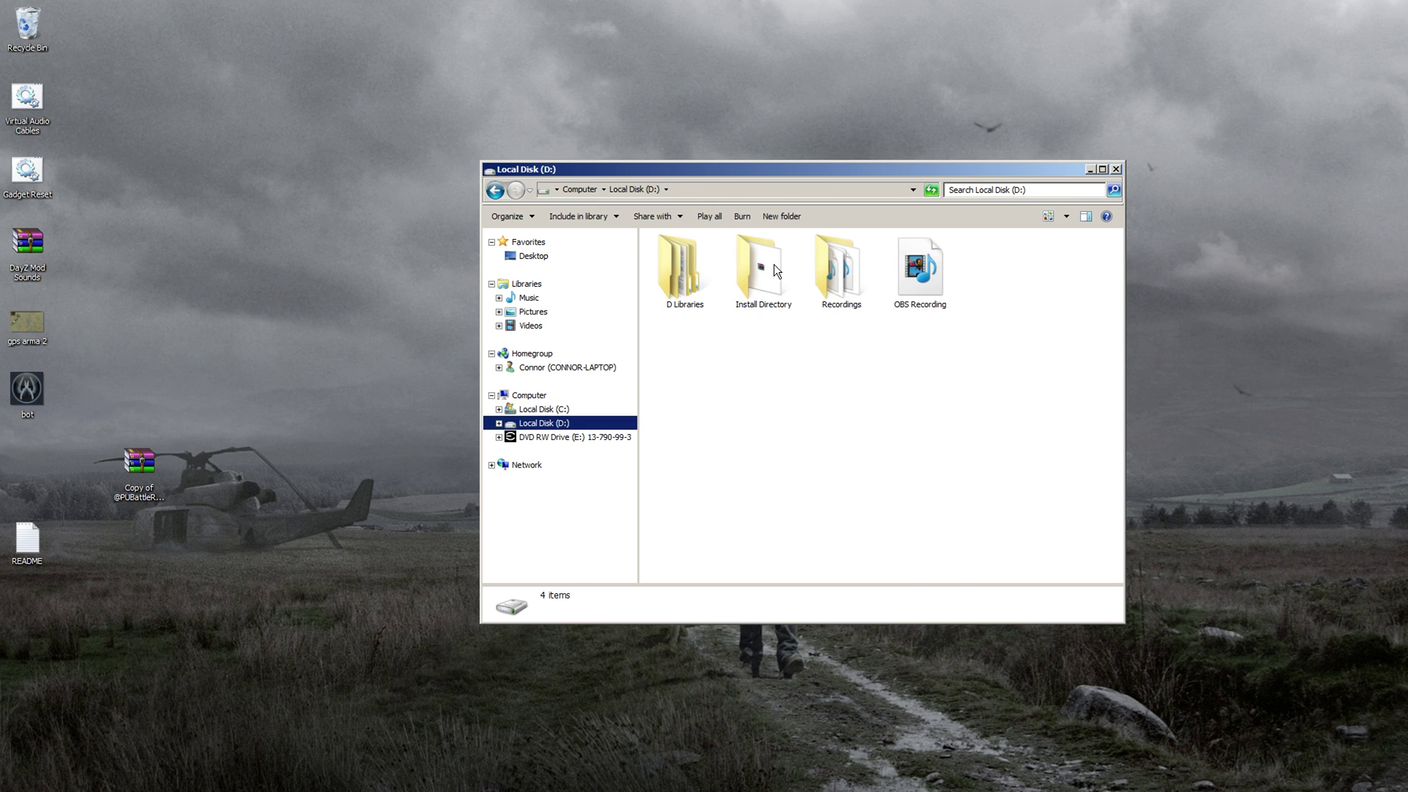
pyautogui.doubleClick(772, 264)
pyautogui.scroll(-12, 777, 396)
pyautogui.doubleClick(691, 415)
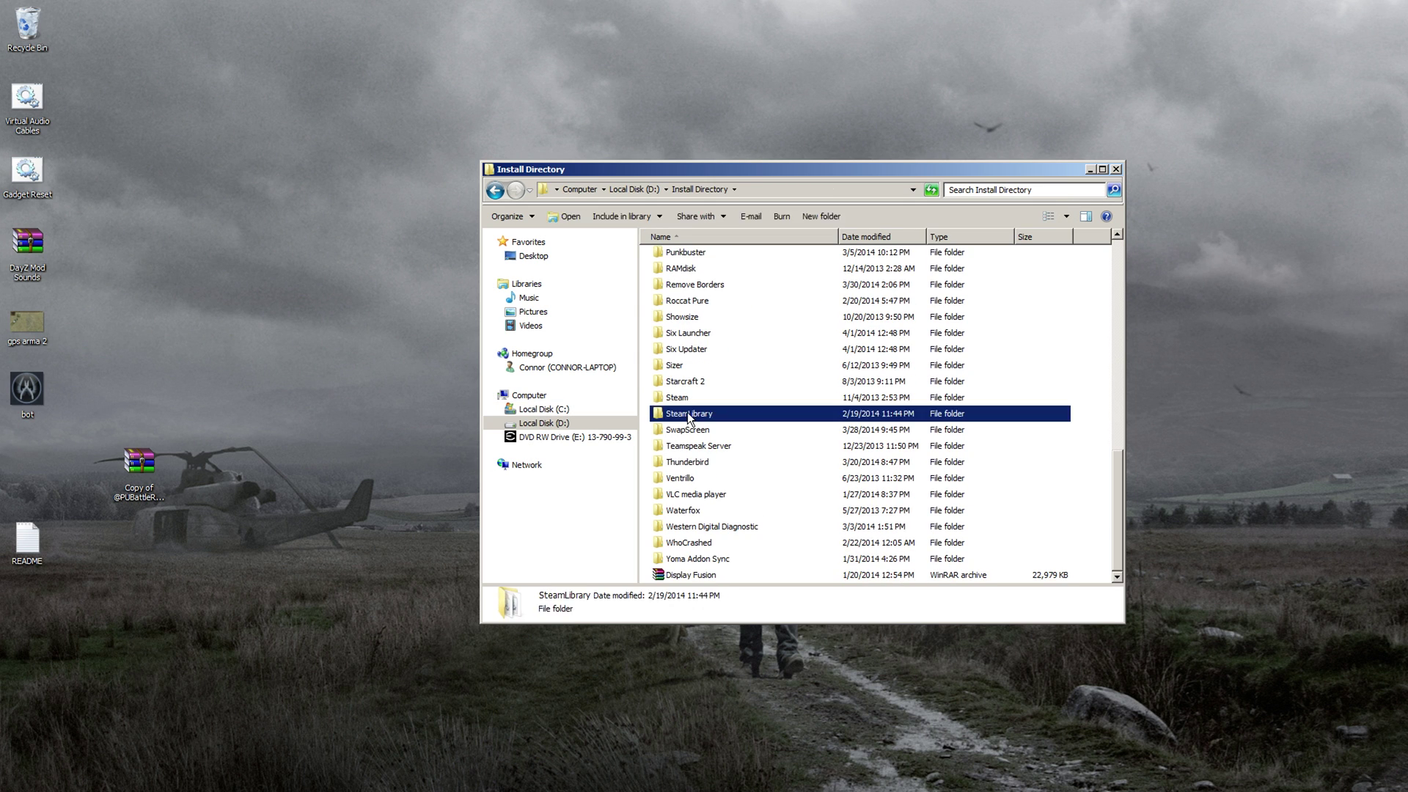
pyautogui.doubleClick(685, 257)
pyautogui.doubleClick(685, 257)
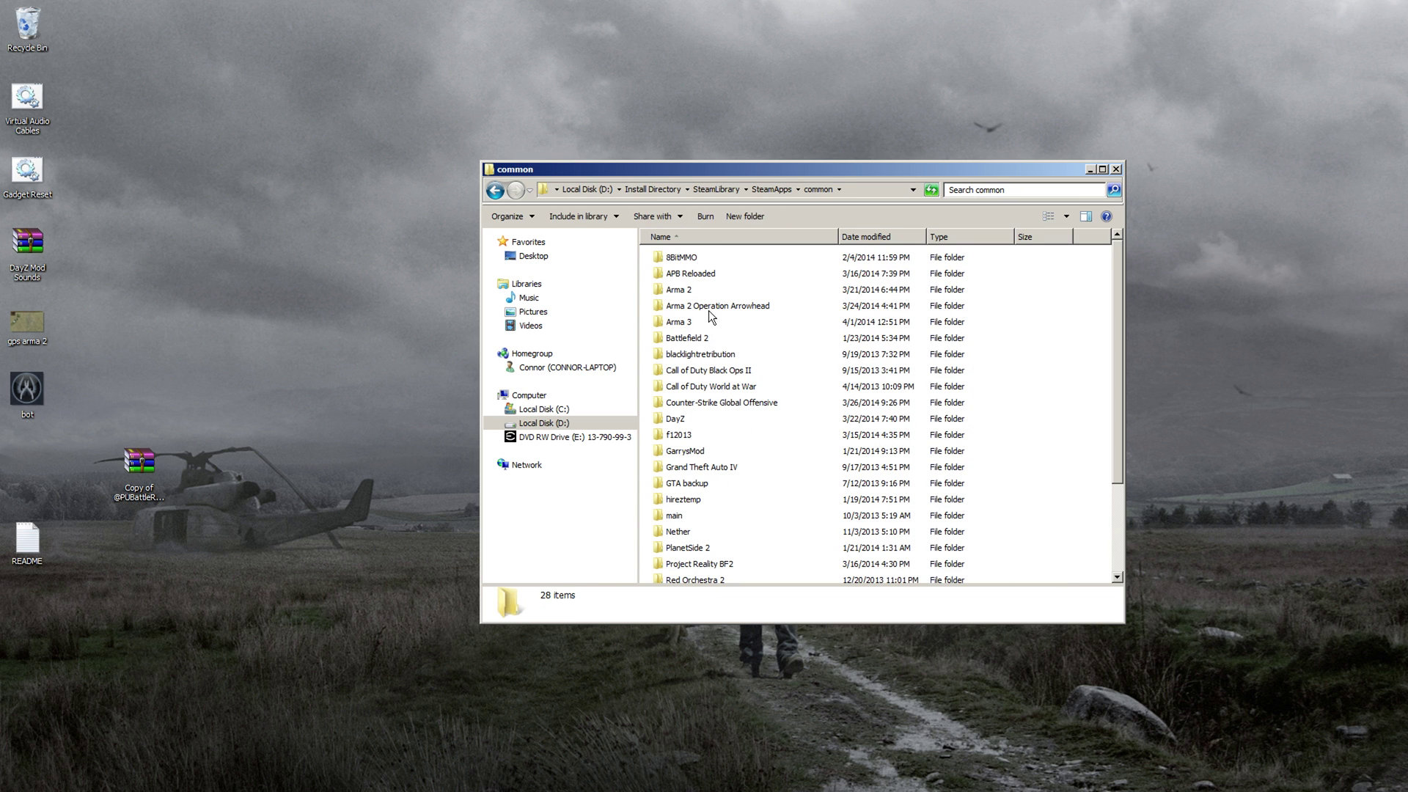
pyautogui.doubleClick(711, 323)
# Step: Examine the contents of the Arma 3 root folder, including its mod folders and Addons
pyautogui.scroll(-2, 705, 334)
pyautogui.scroll(2, 702, 341)
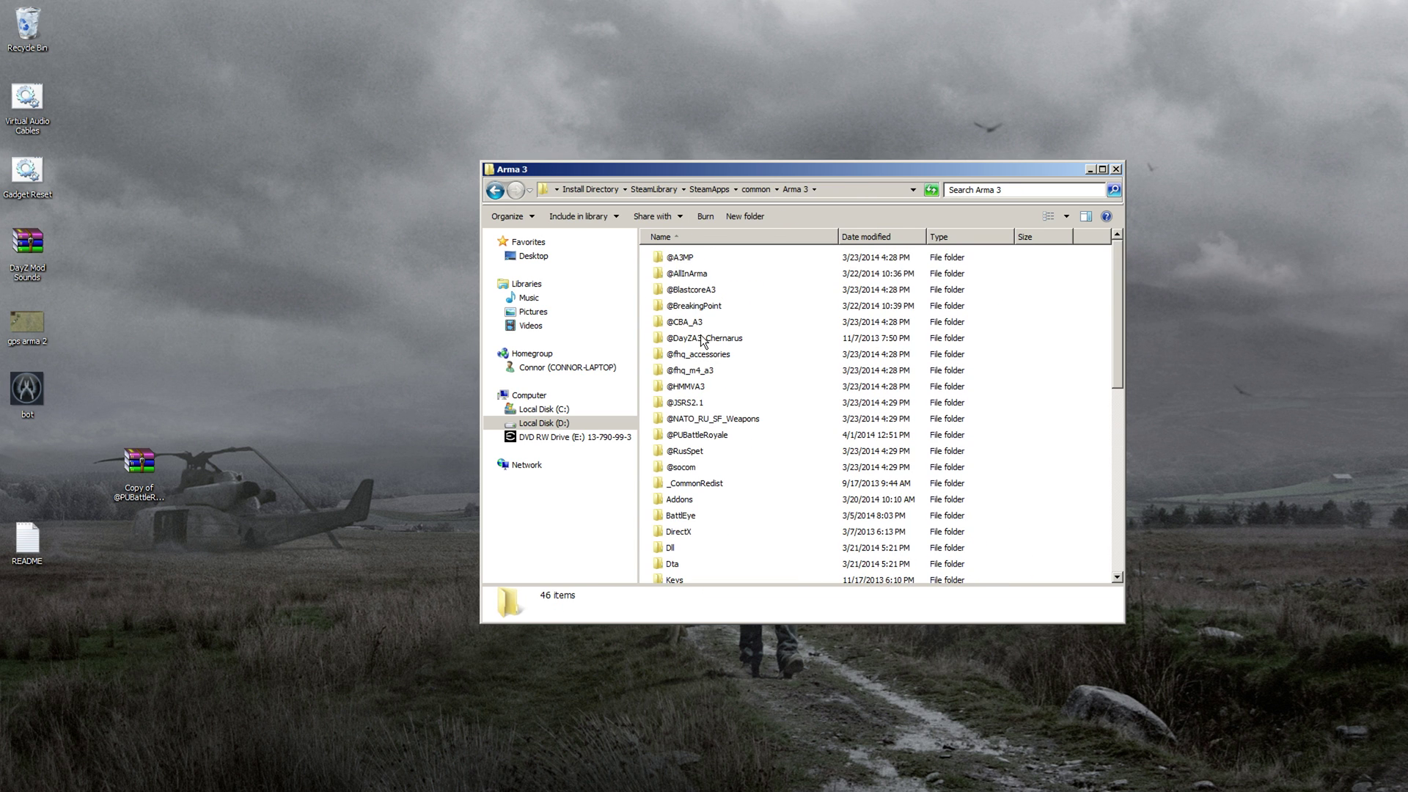
pyautogui.press('Down')
pyautogui.press('Down')
pyautogui.press('Down')
pyautogui.press('Down')
pyautogui.scroll(-5, 706, 379)
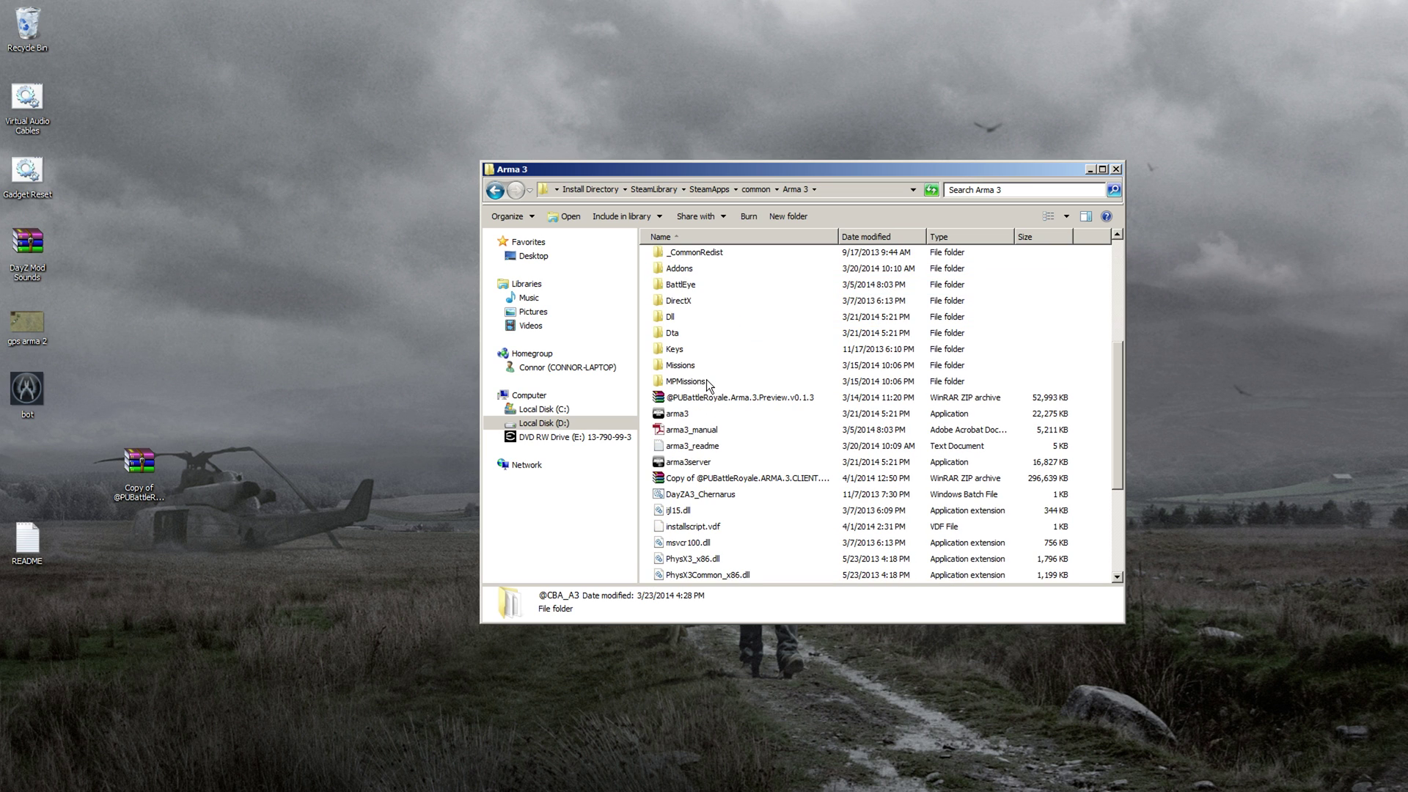
pyautogui.click(669, 286)
pyautogui.press('Up')
pyautogui.scroll(5, 686, 337)
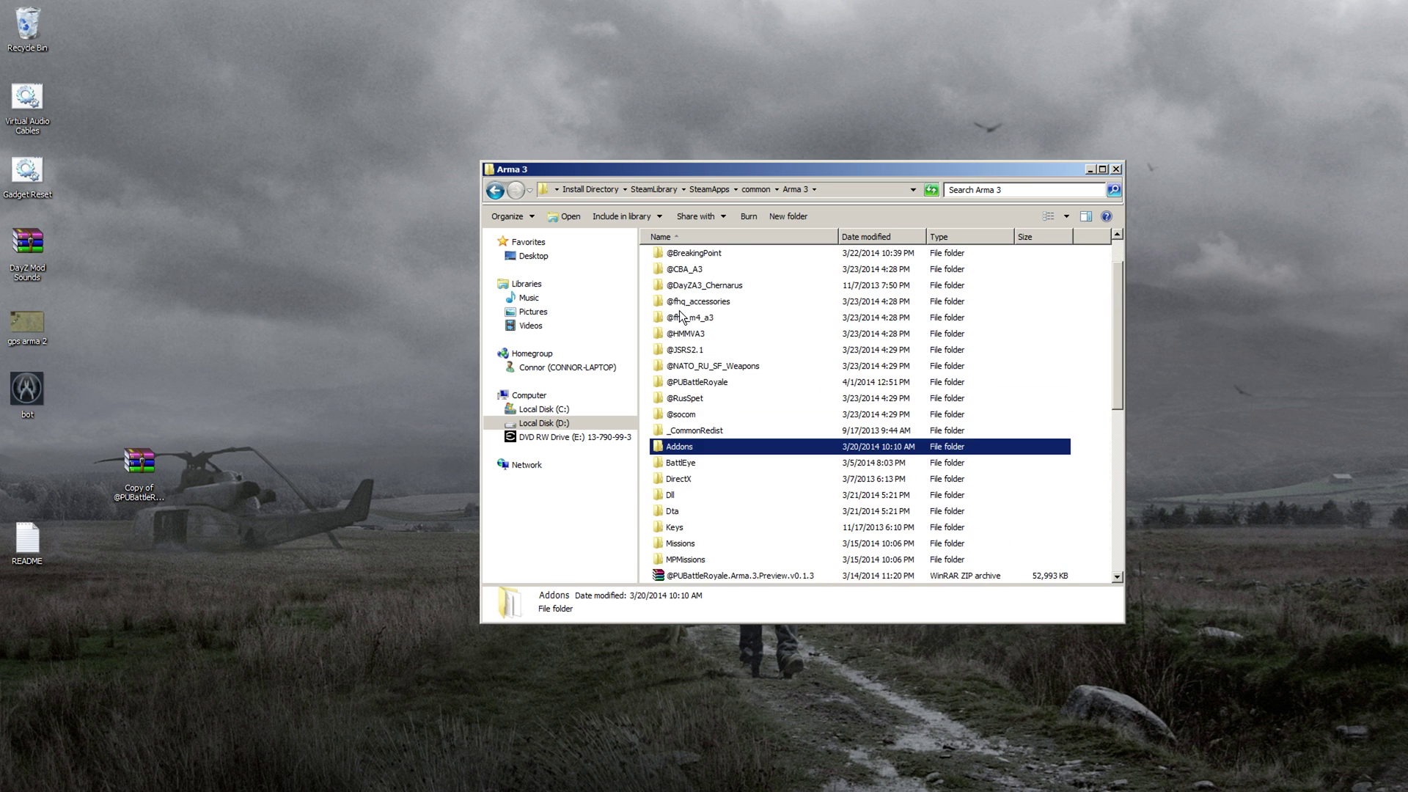
pyautogui.click(709, 436)
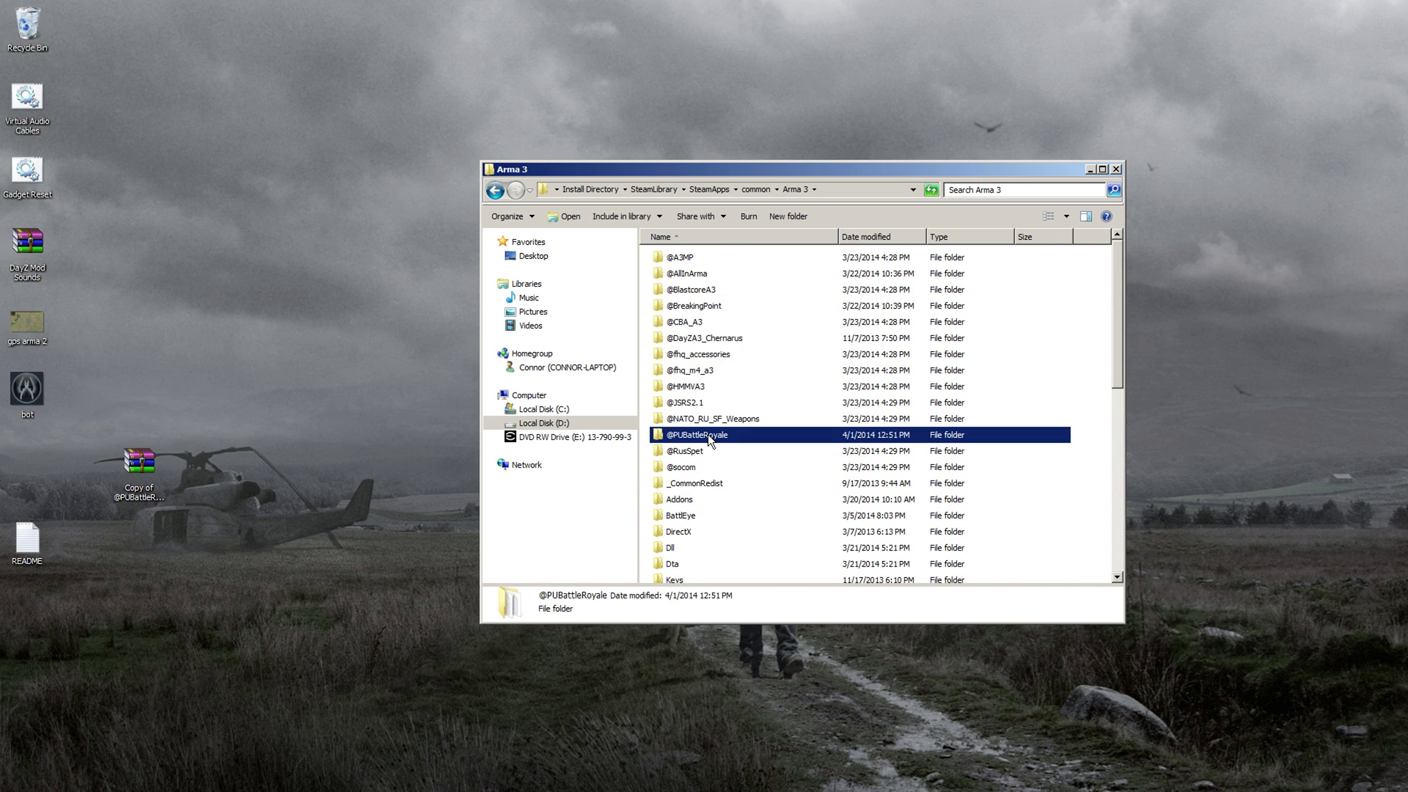
pyautogui.press('Delete')
pyautogui.press('Return')
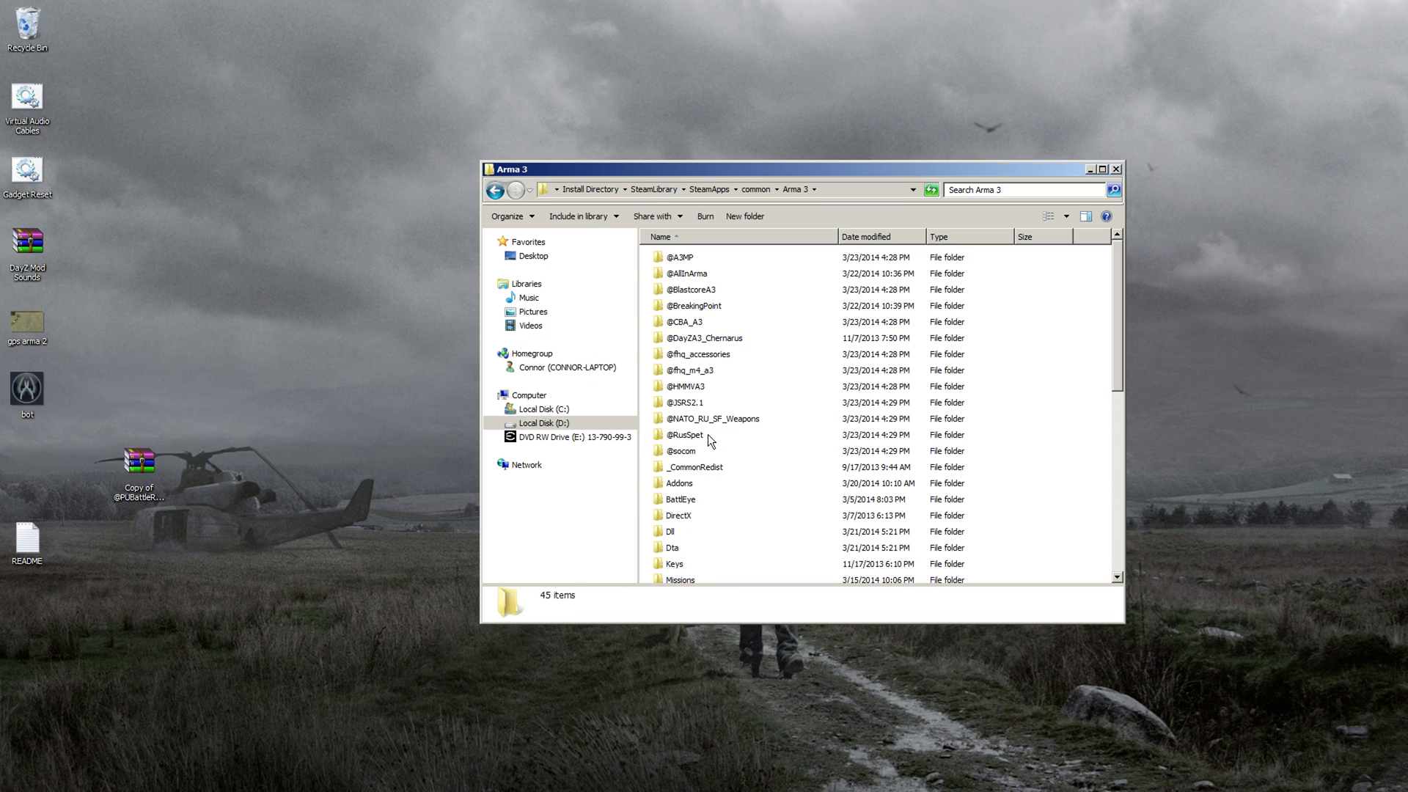
pyautogui.hotkey('ctrl', 'z')
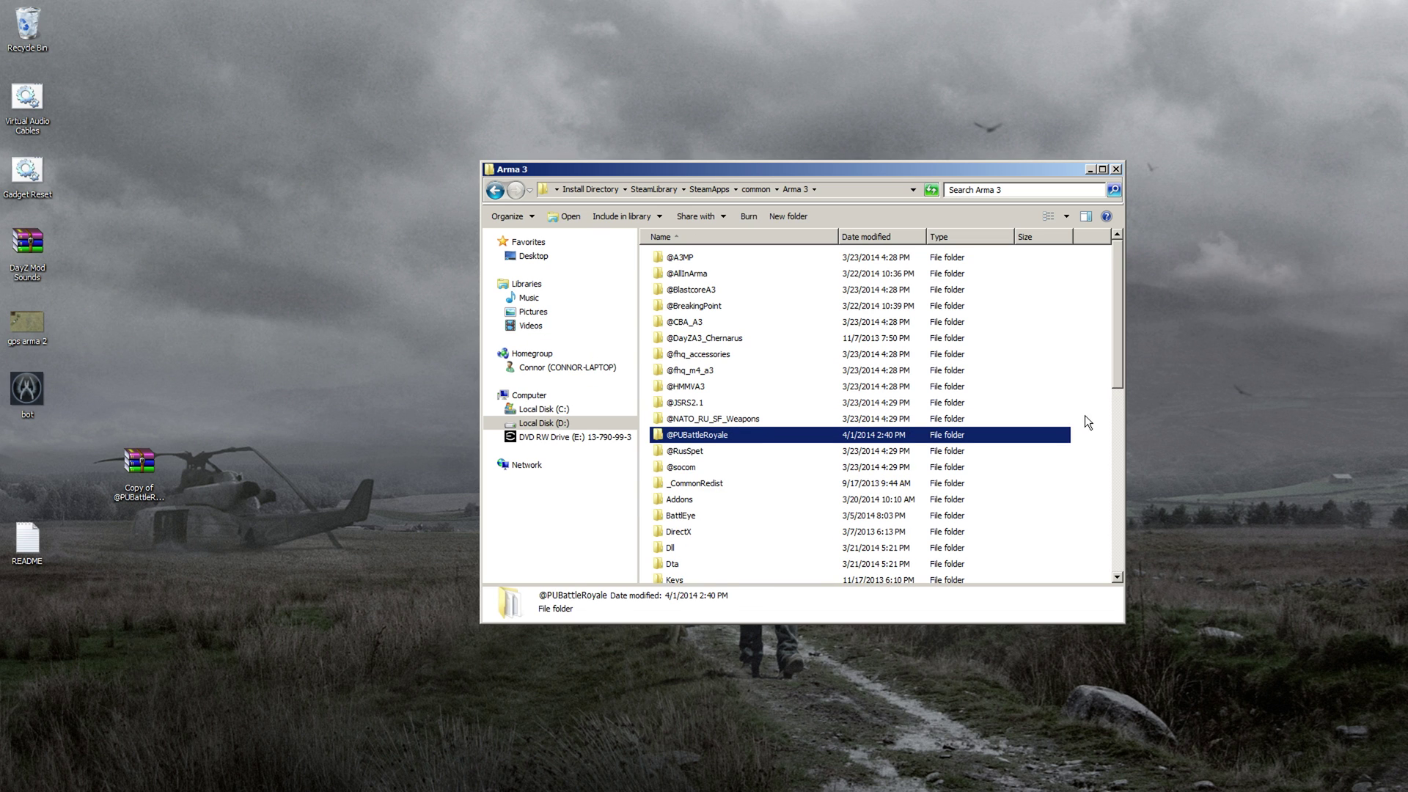
pyautogui.click(689, 435)
pyautogui.press('Escape')
# Step: Switch to the Steam library and launch Arma 3
pyautogui.click(633, 692)
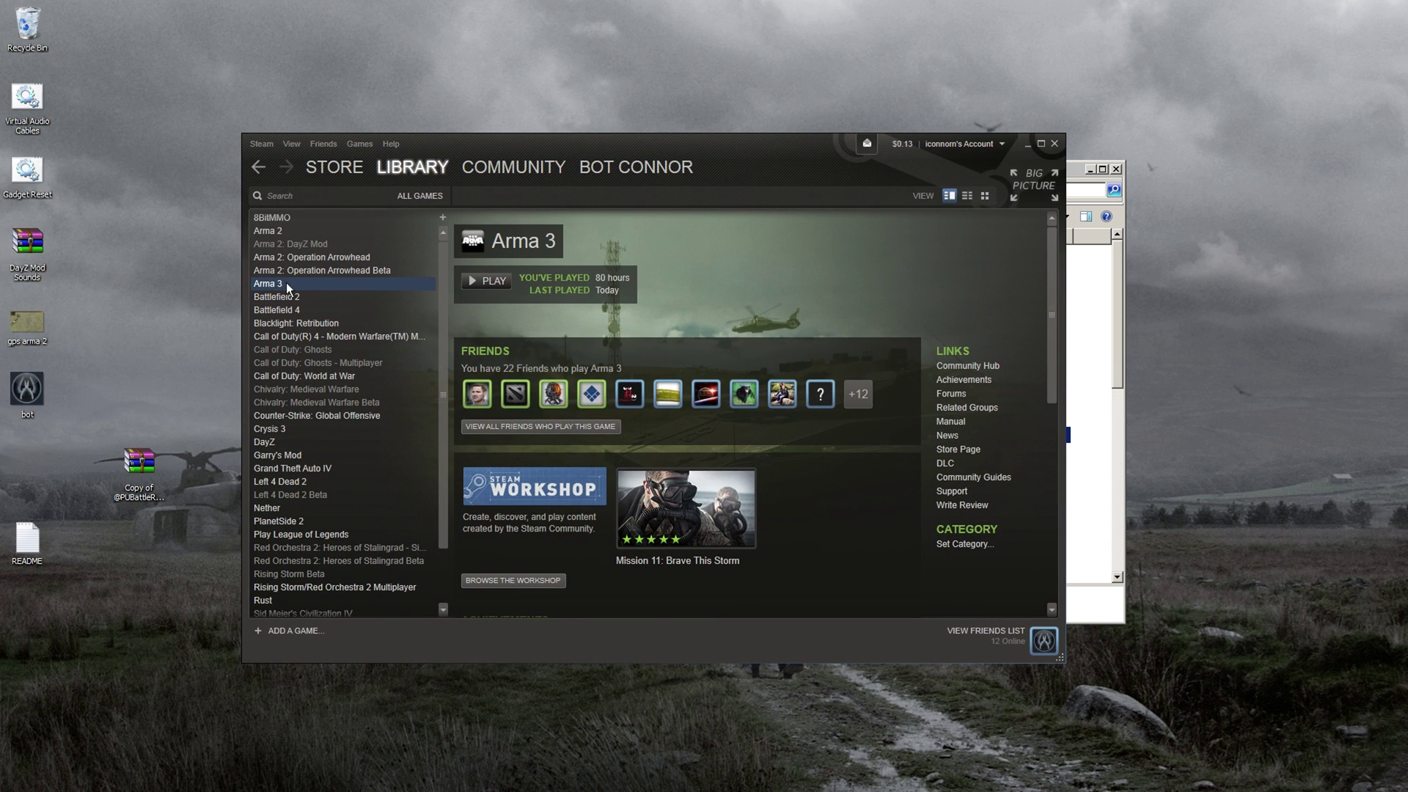
pyautogui.click(484, 283)
pyautogui.click(723, 471)
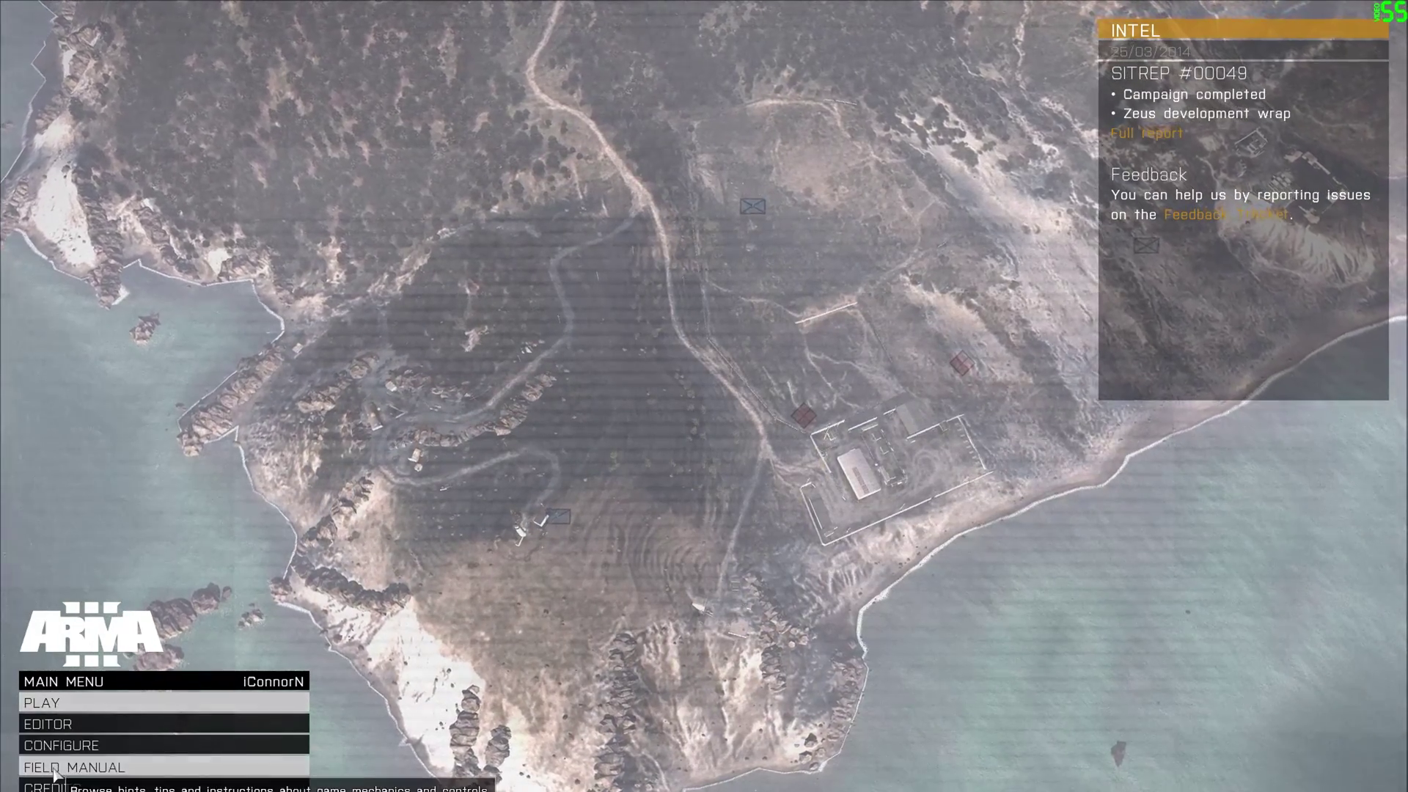
# Step: Enable the PLAYERSUNKNOWN's Battle Royale expansion in the game's configuration and restart the game to apply it
pyautogui.click(51, 745)
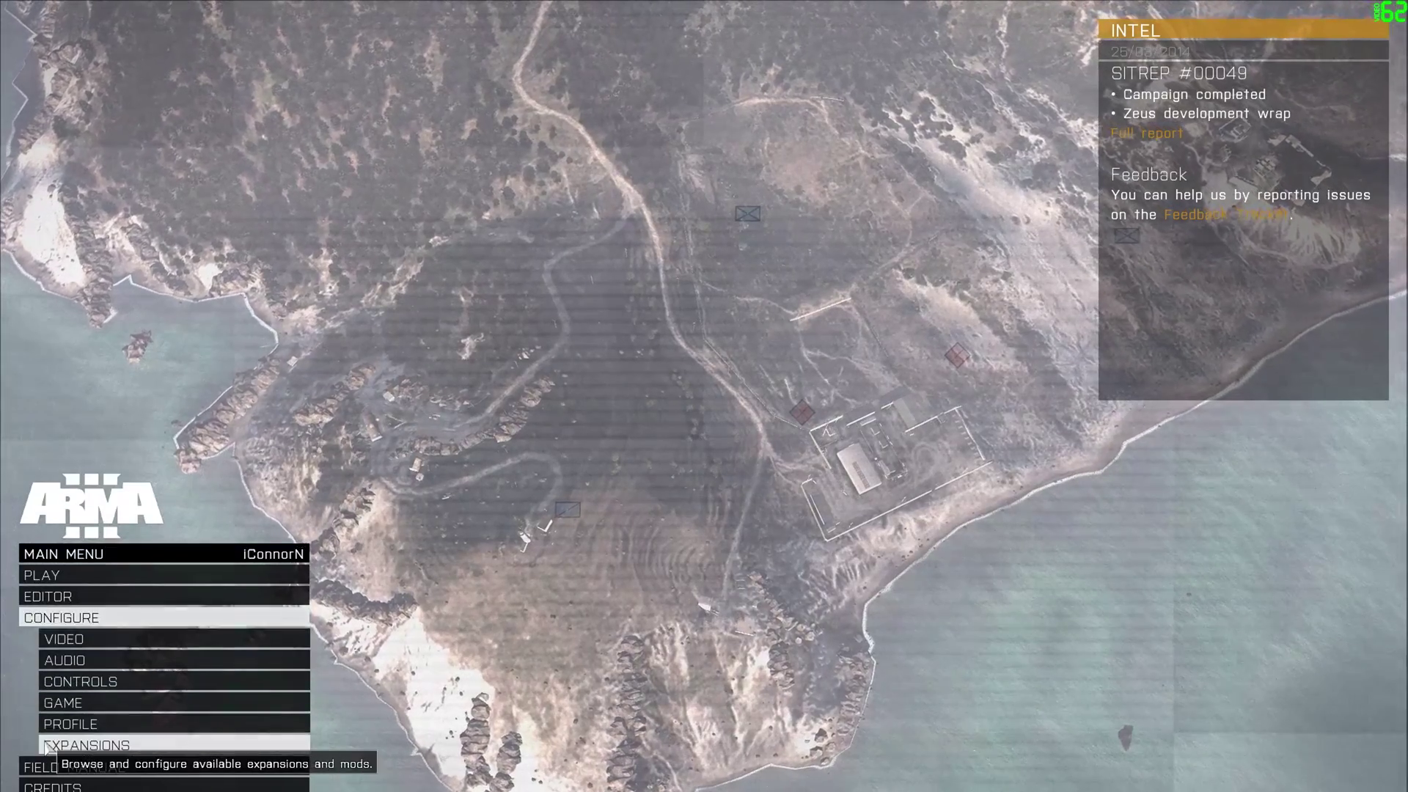
pyautogui.click(49, 745)
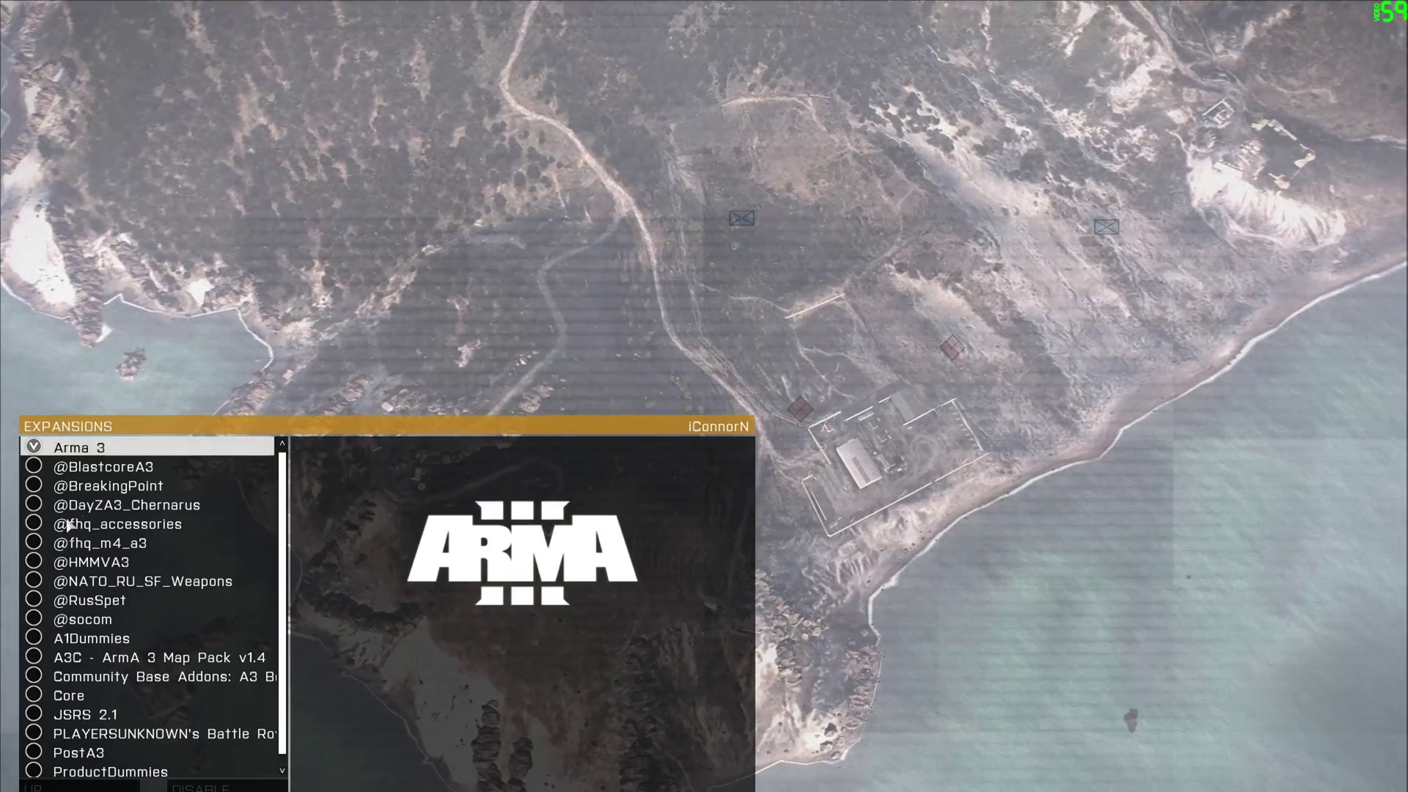
pyautogui.scroll(-1, 108, 530)
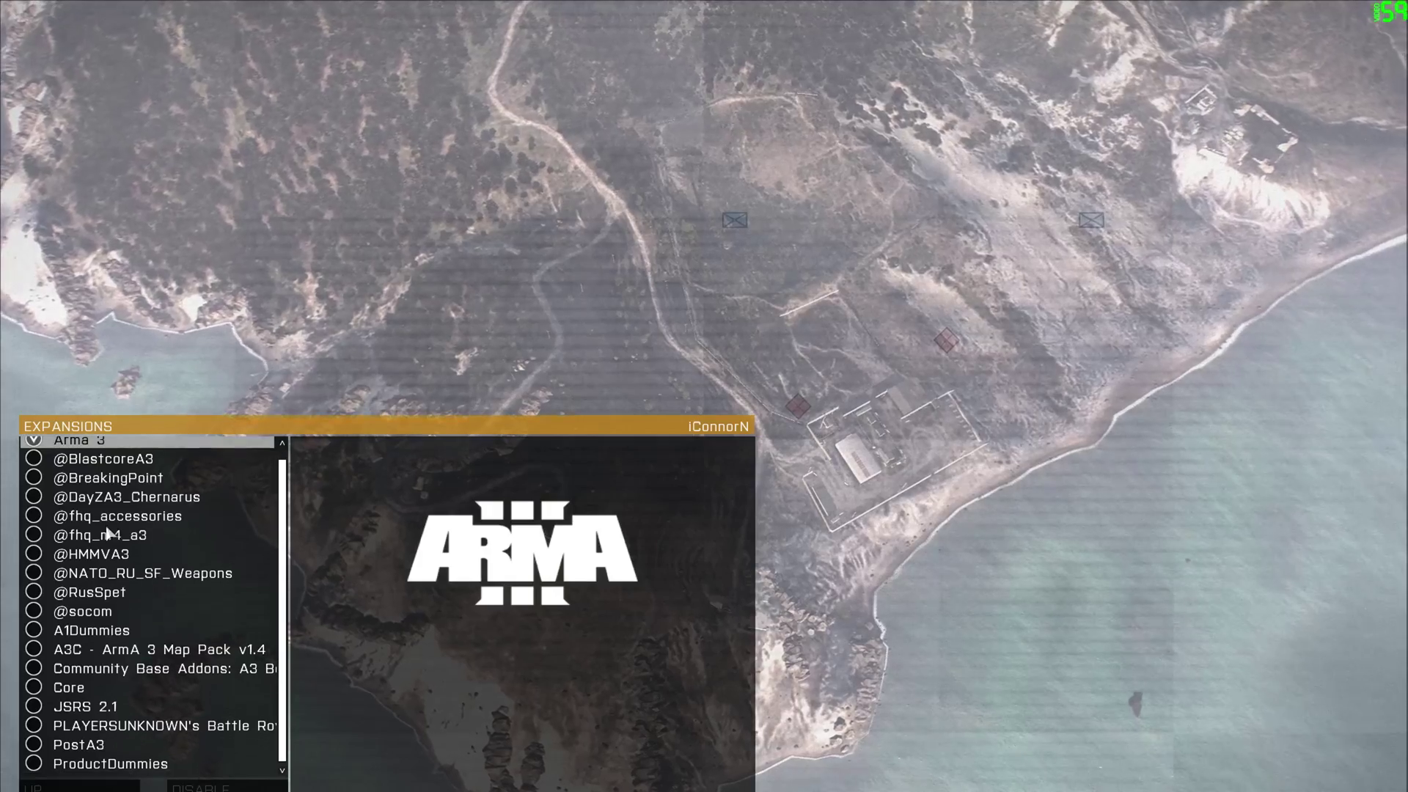
pyautogui.click(134, 726)
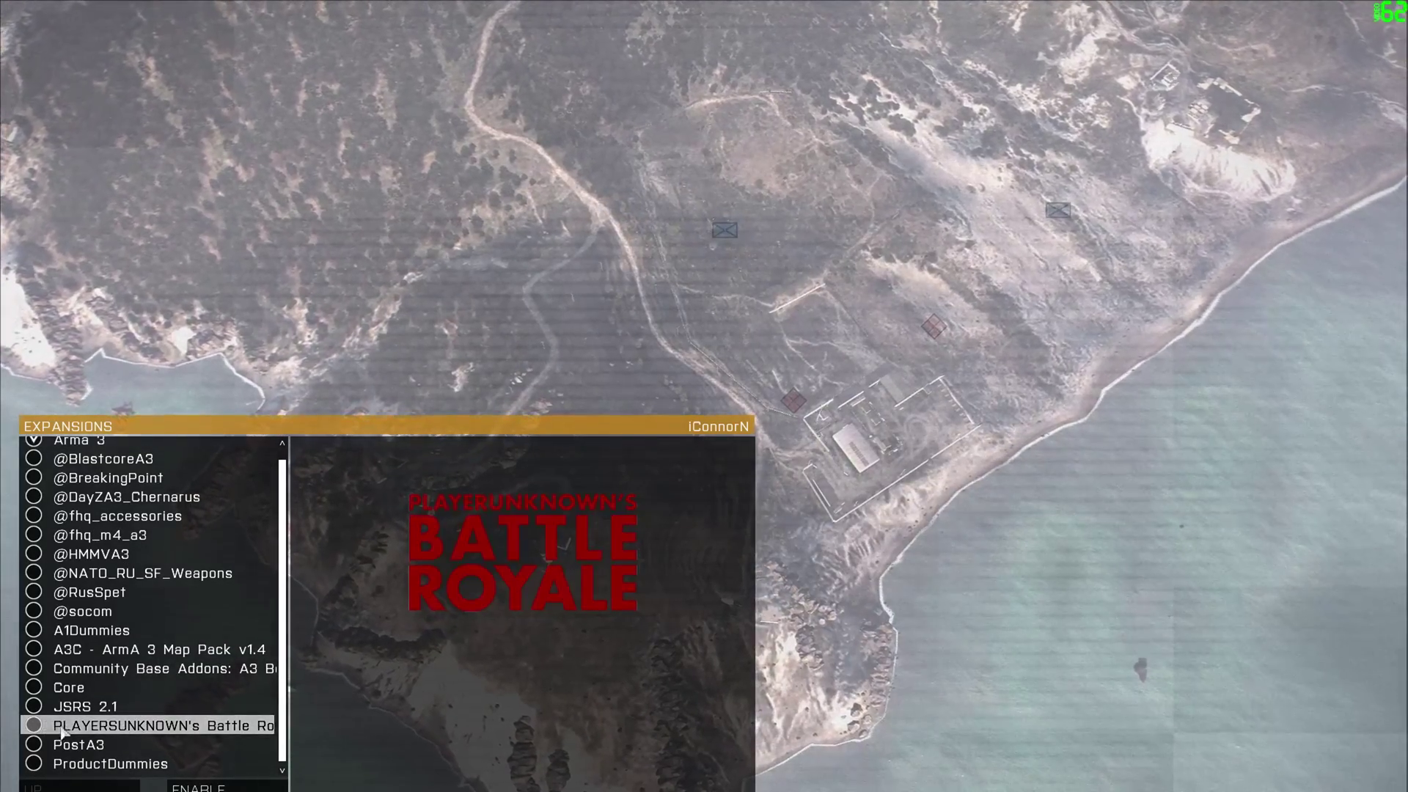
pyautogui.click(34, 725)
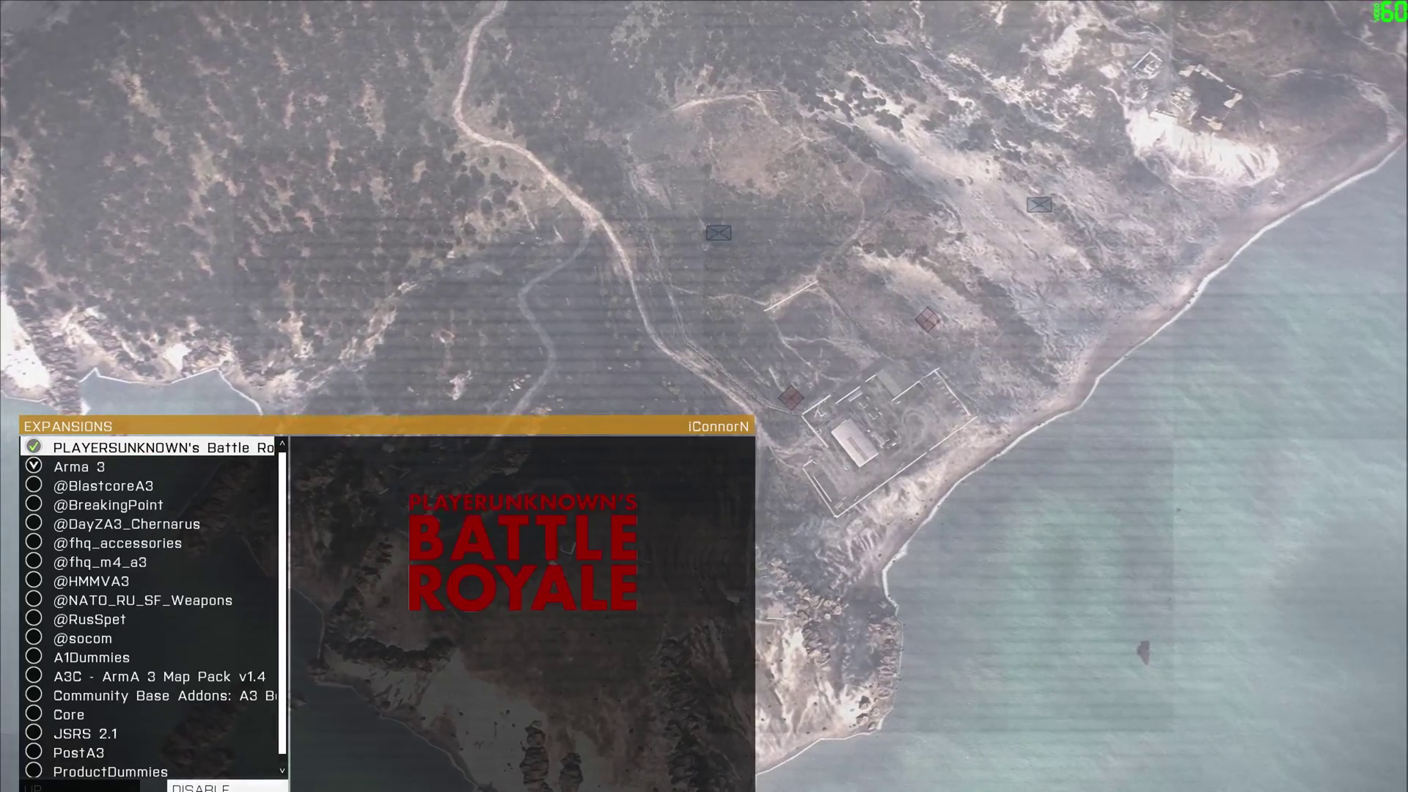
pyautogui.press('Escape')
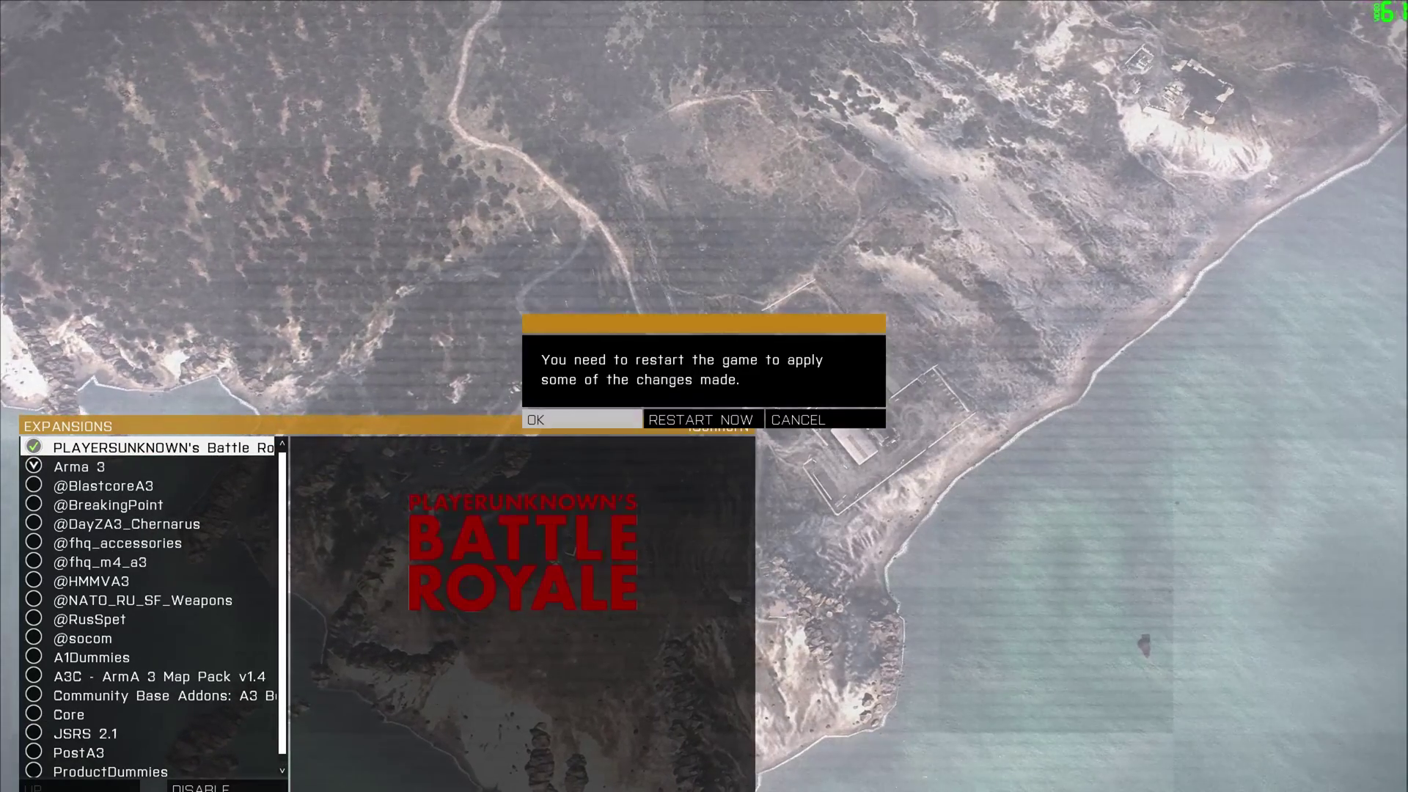
pyautogui.click(690, 422)
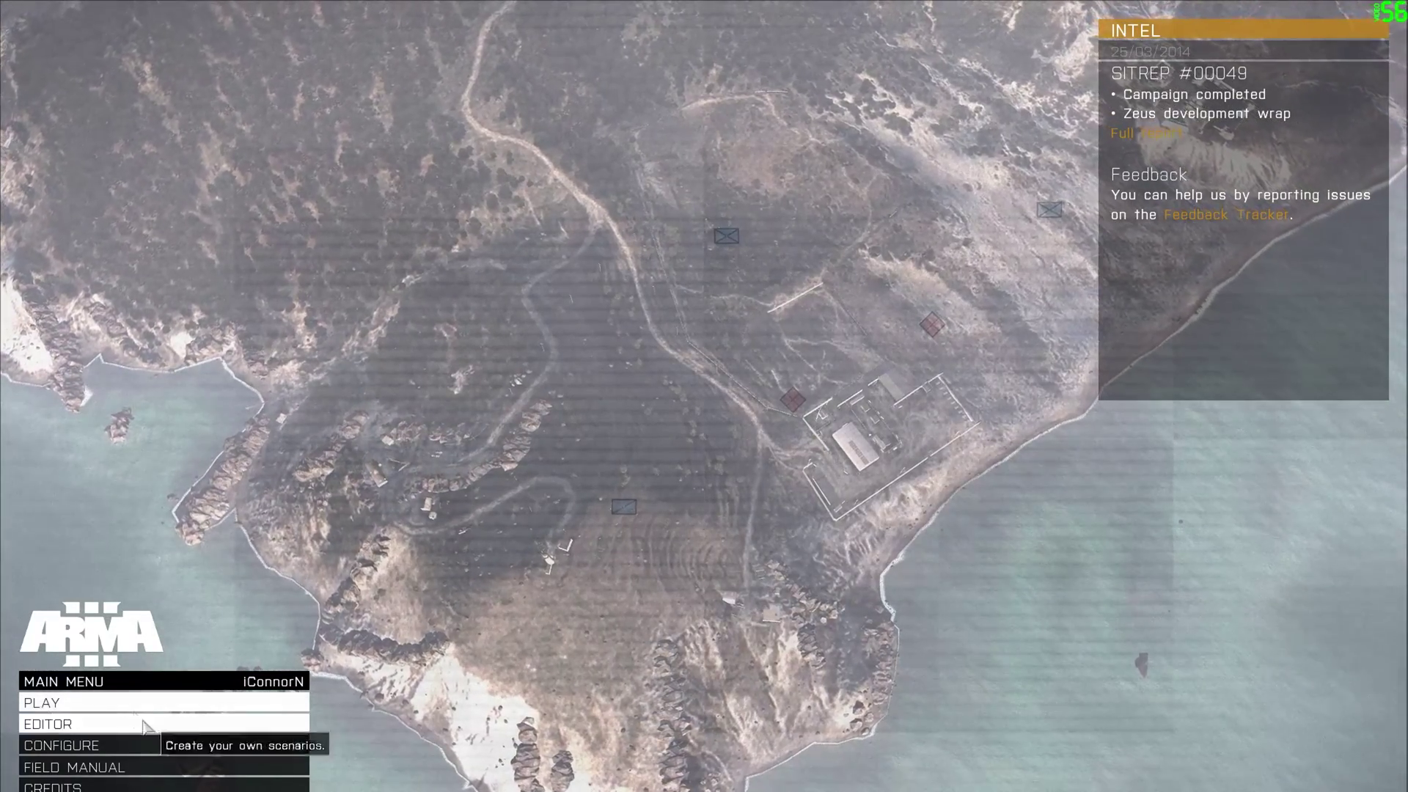
# Step: Open the multiplayer server browser and filter the servers by the host name "battle royale"
pyautogui.moveTo(110, 693)
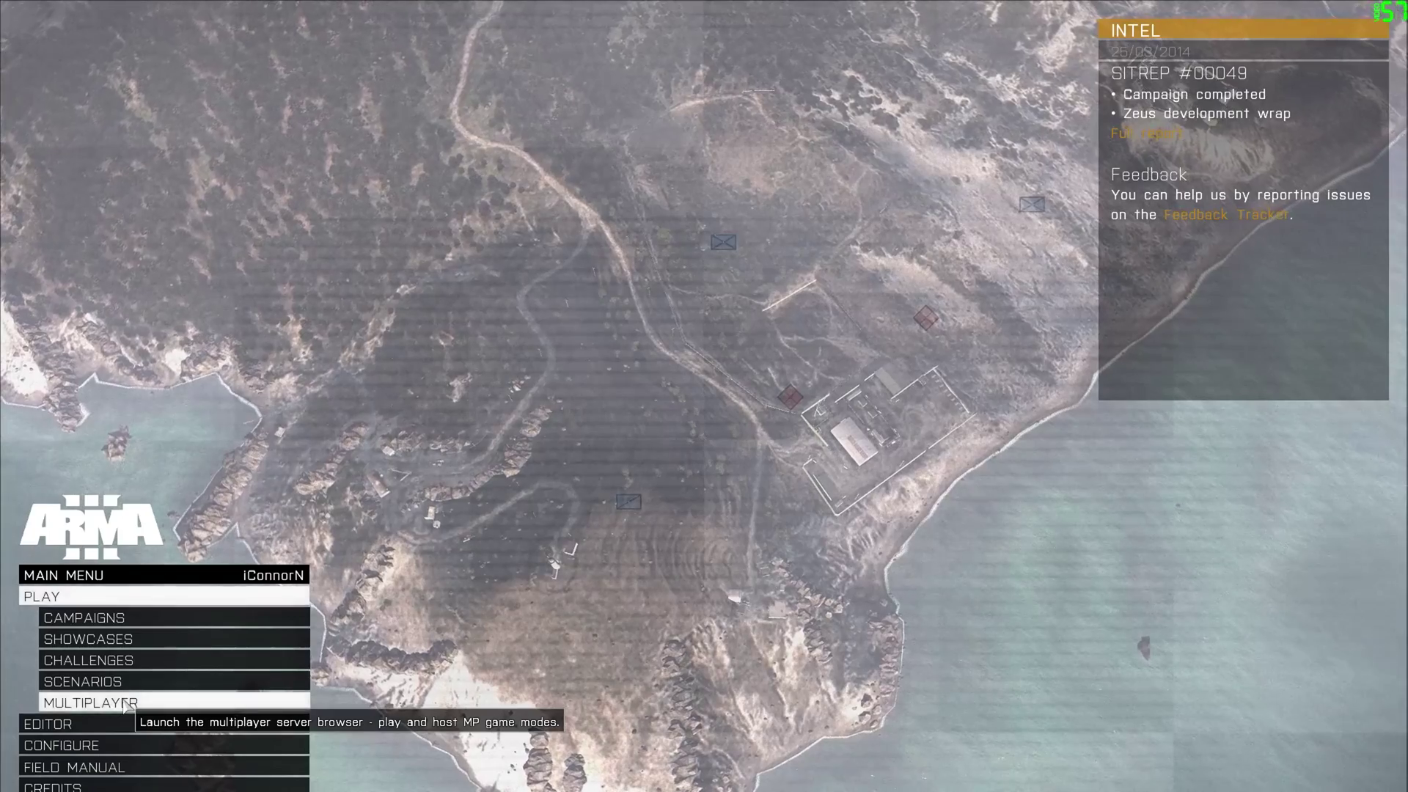
pyautogui.click(127, 704)
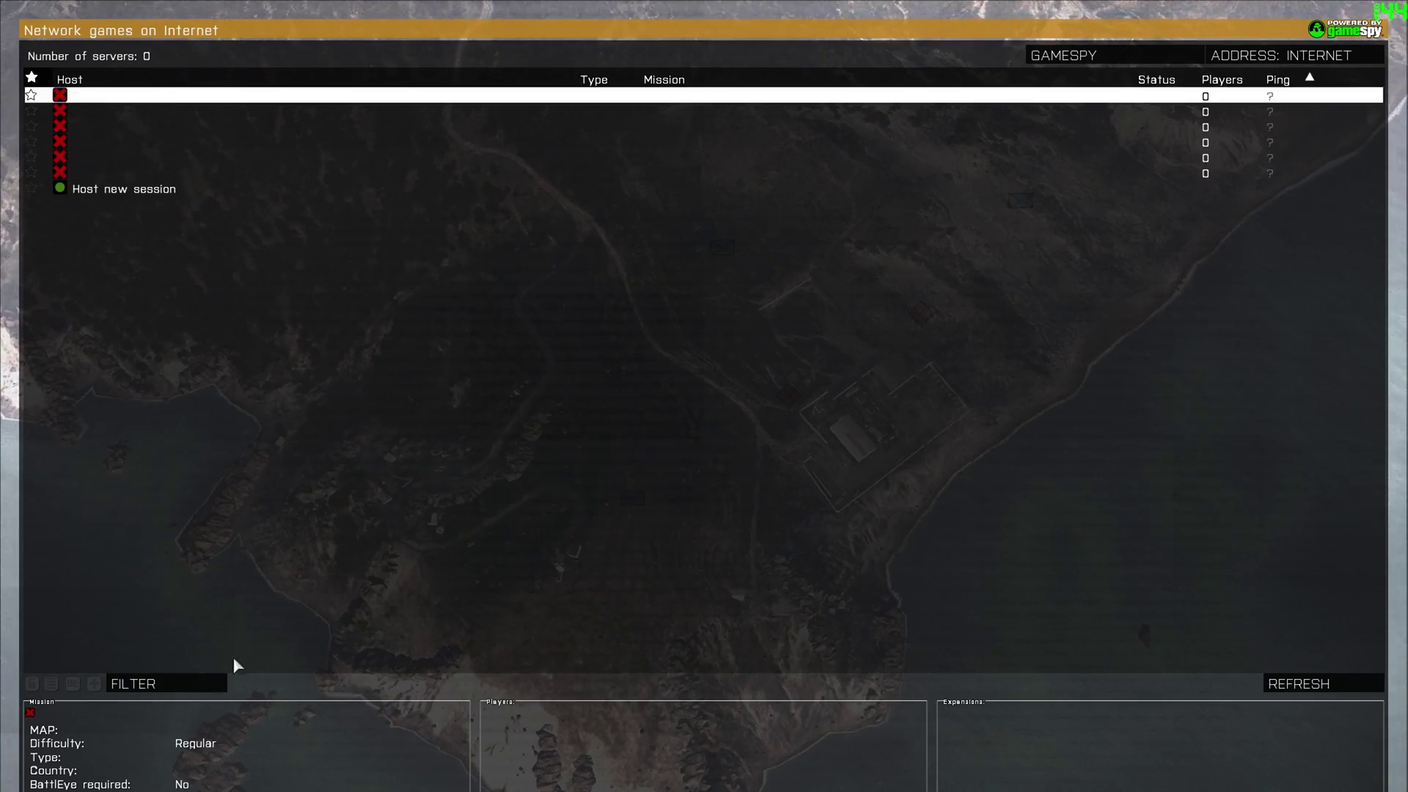
pyautogui.click(179, 684)
pyautogui.doubleClick(182, 729)
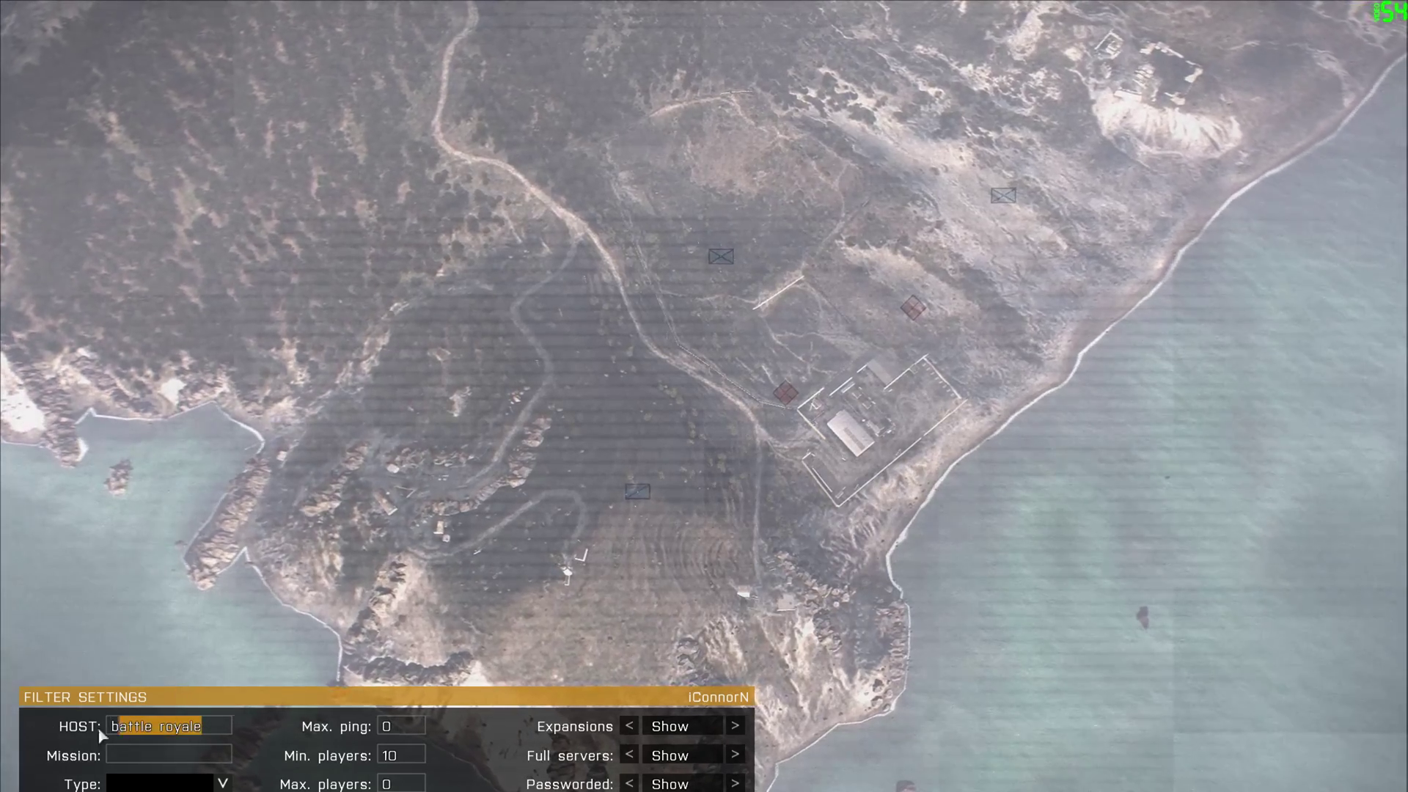
pyautogui.press('Return')
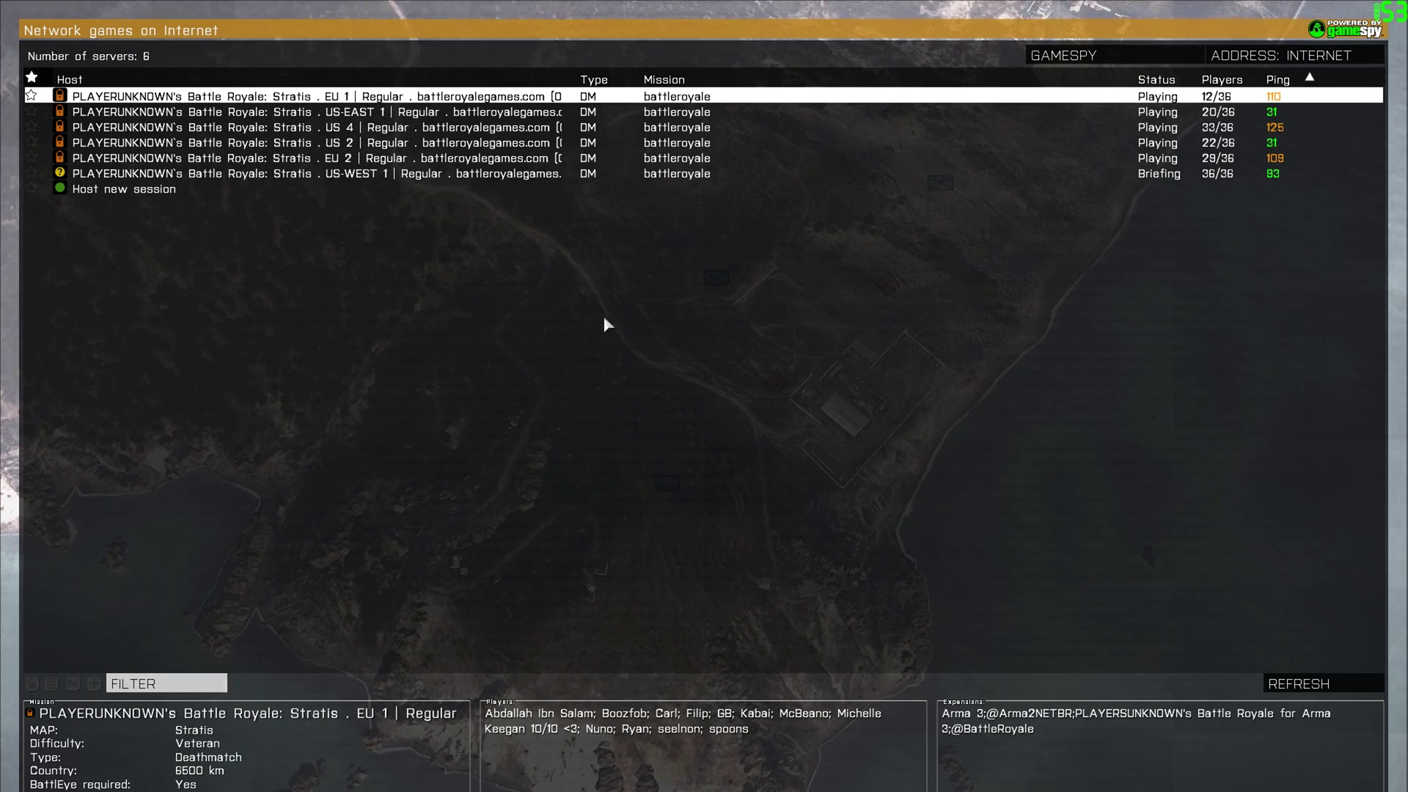
# Step: Look through the listed Battle Royale servers, examining each one's mission, player and expansion details
pyautogui.click(131, 174)
pyautogui.click(119, 129)
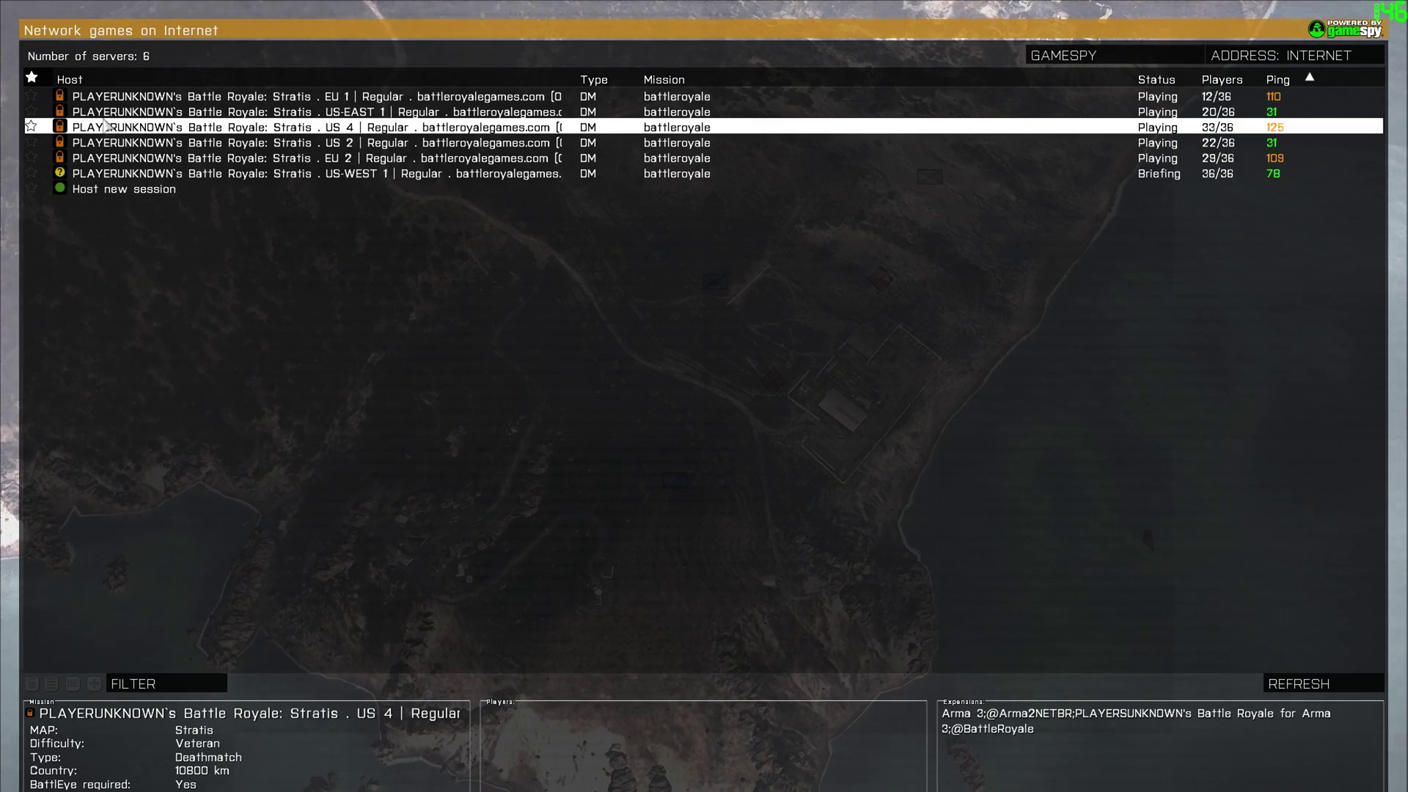
pyautogui.click(110, 113)
pyautogui.click(99, 97)
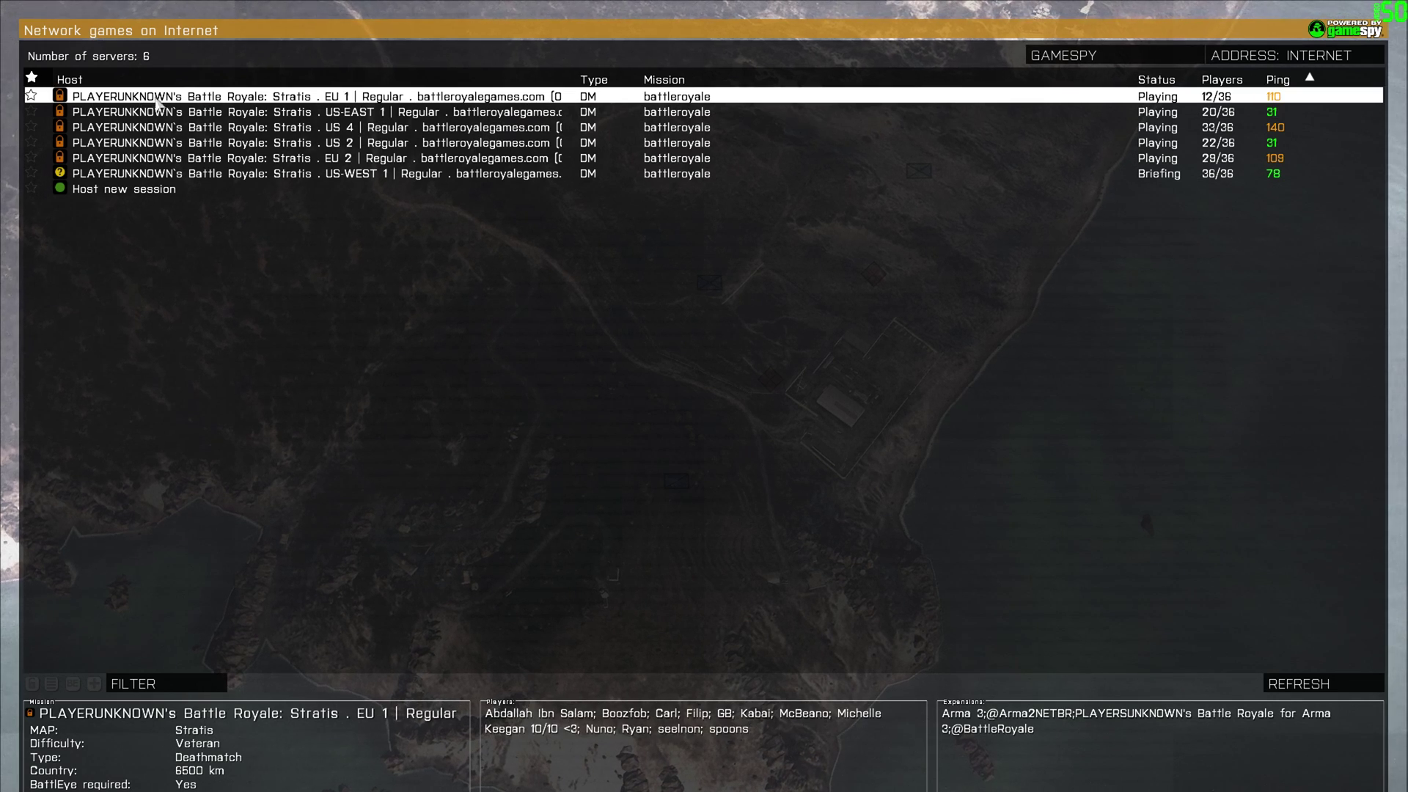
pyautogui.press('Down')
pyautogui.press('Down')
pyautogui.press('Down')
pyautogui.press('Down')
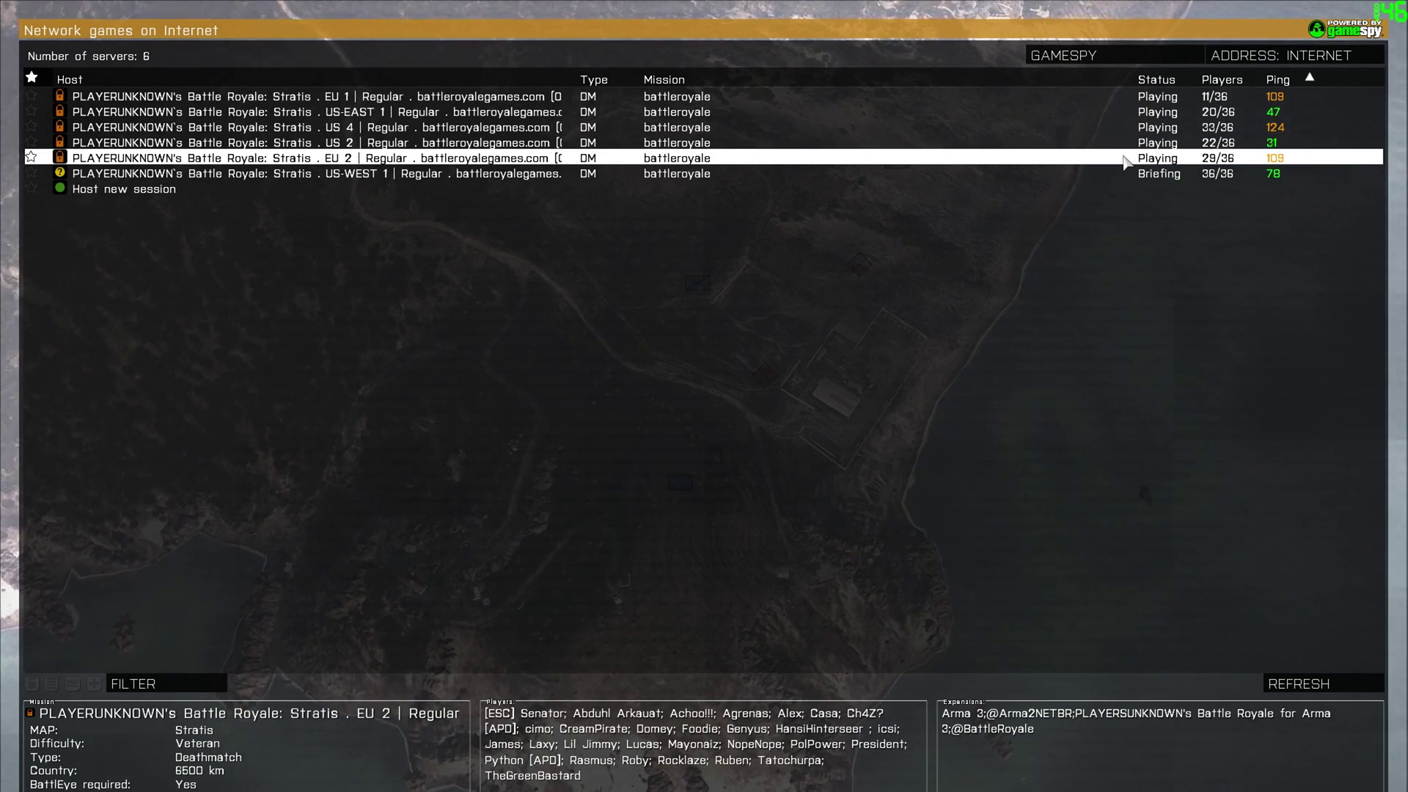
# Step: Compare the status of the Battle Royale servers row by row, finishing on the US-WEST 1 server
pyautogui.click(1167, 142)
pyautogui.click(1166, 126)
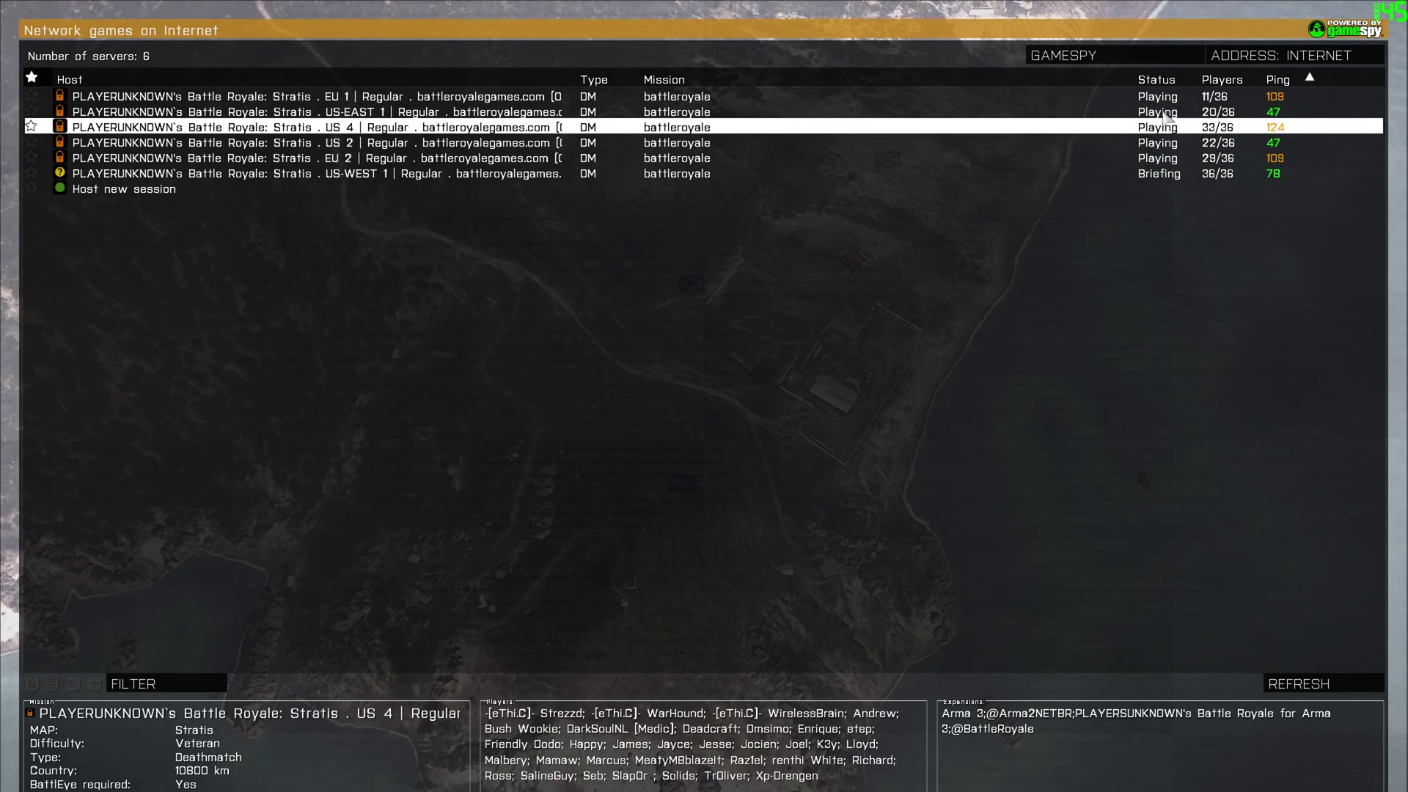
pyautogui.click(1169, 100)
pyautogui.click(1171, 114)
pyautogui.click(1170, 128)
pyautogui.click(1167, 143)
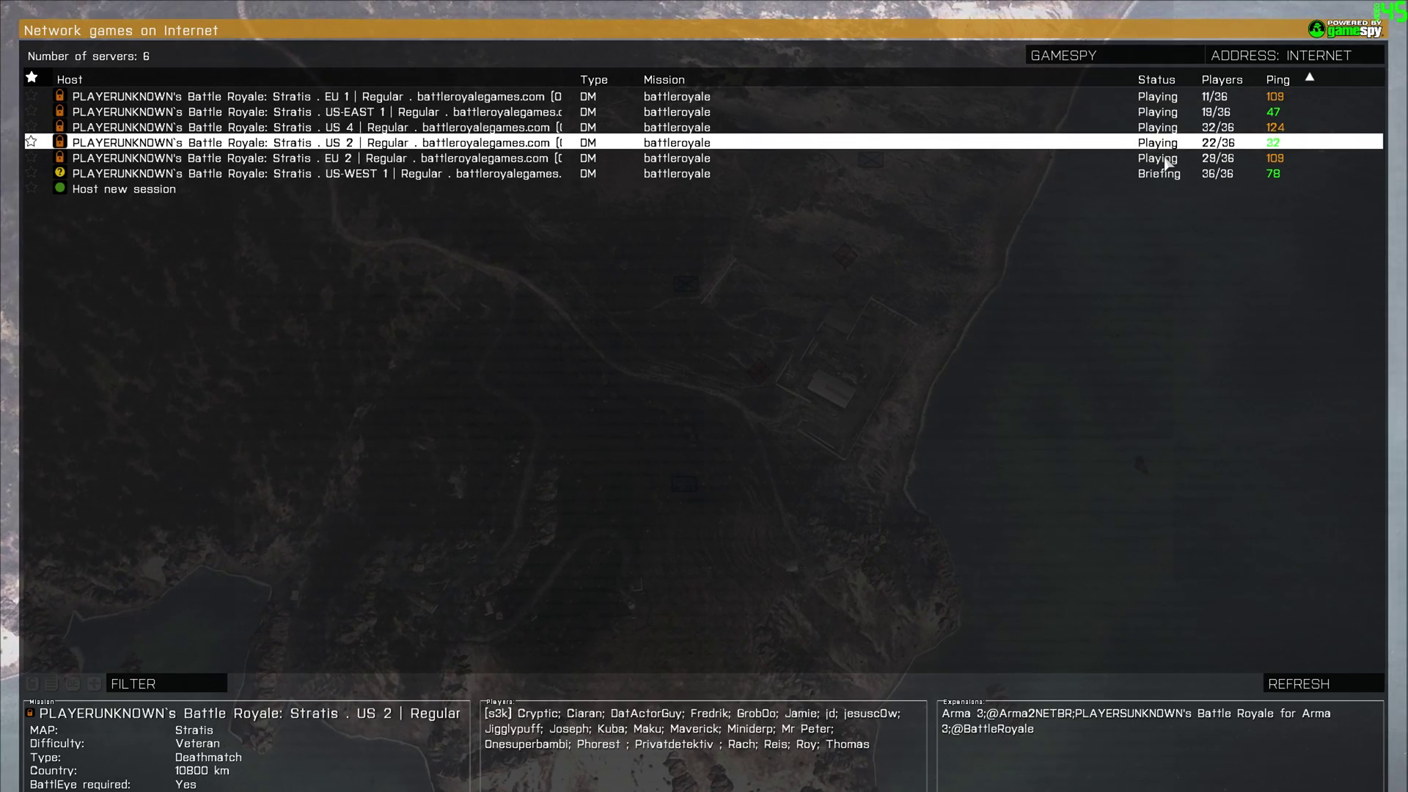
pyautogui.click(1157, 156)
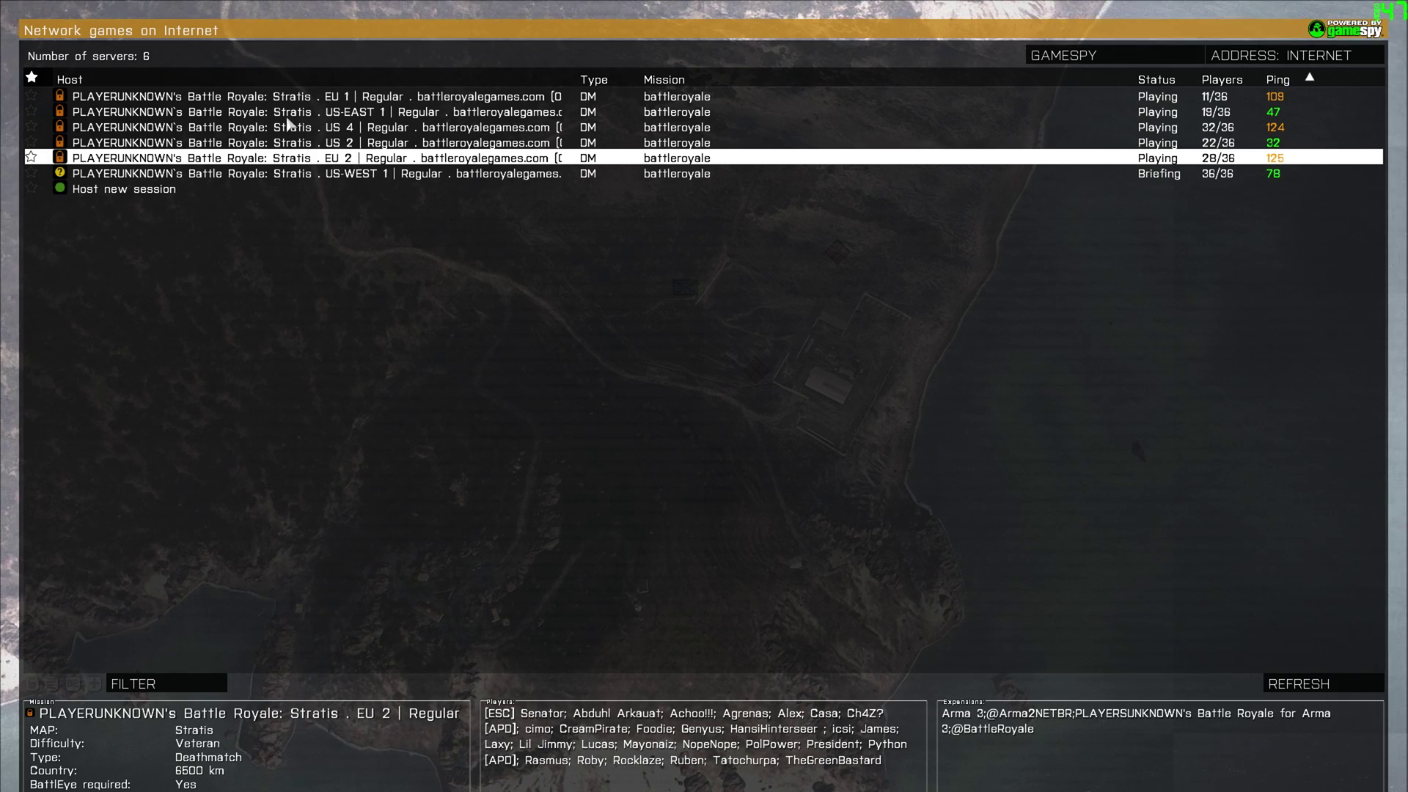
pyautogui.click(193, 176)
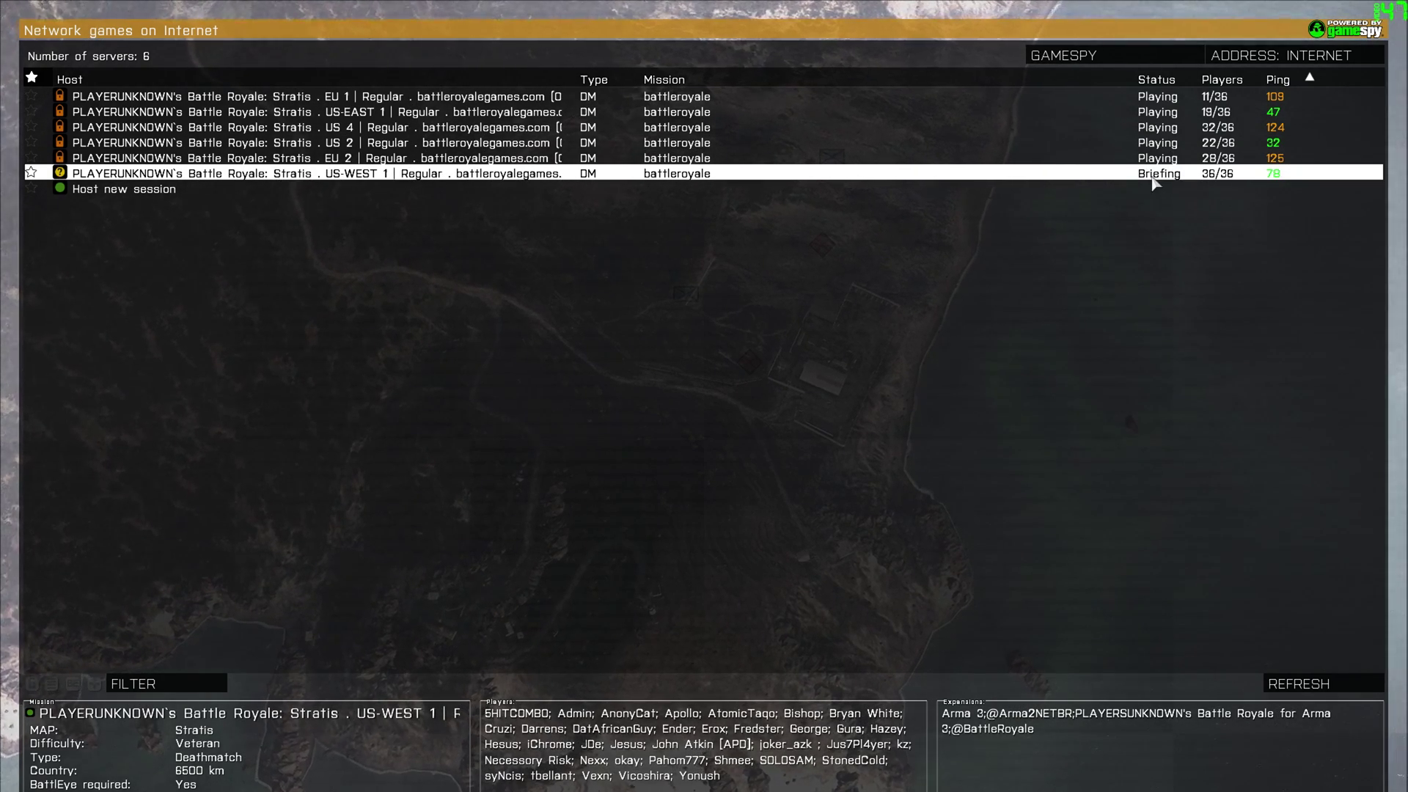